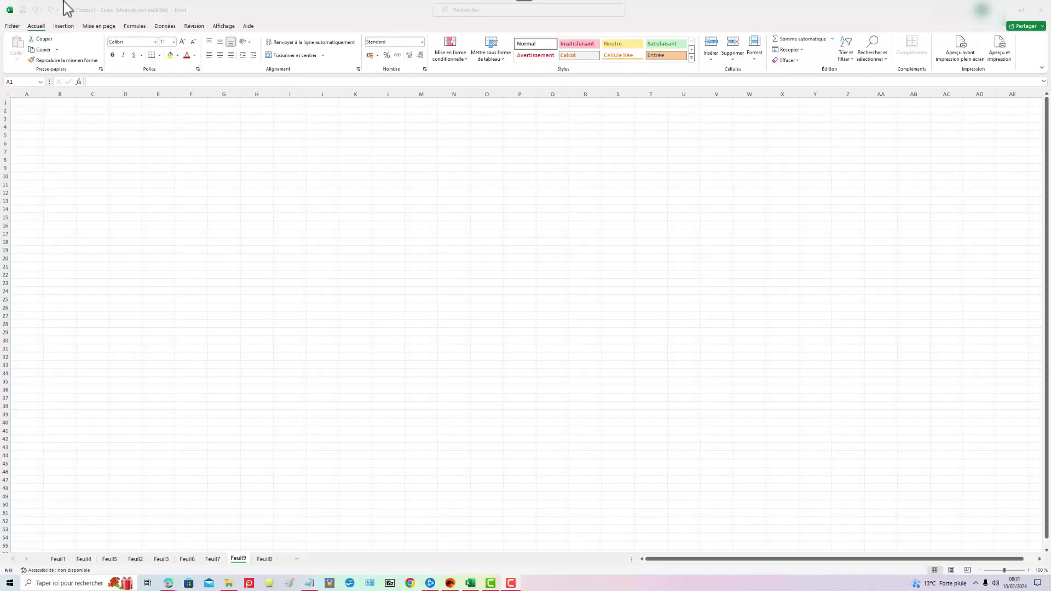
# Enter the header Dates in cell A1 and fill it across row 1 to column EQ
pyautogui.click(29, 101)
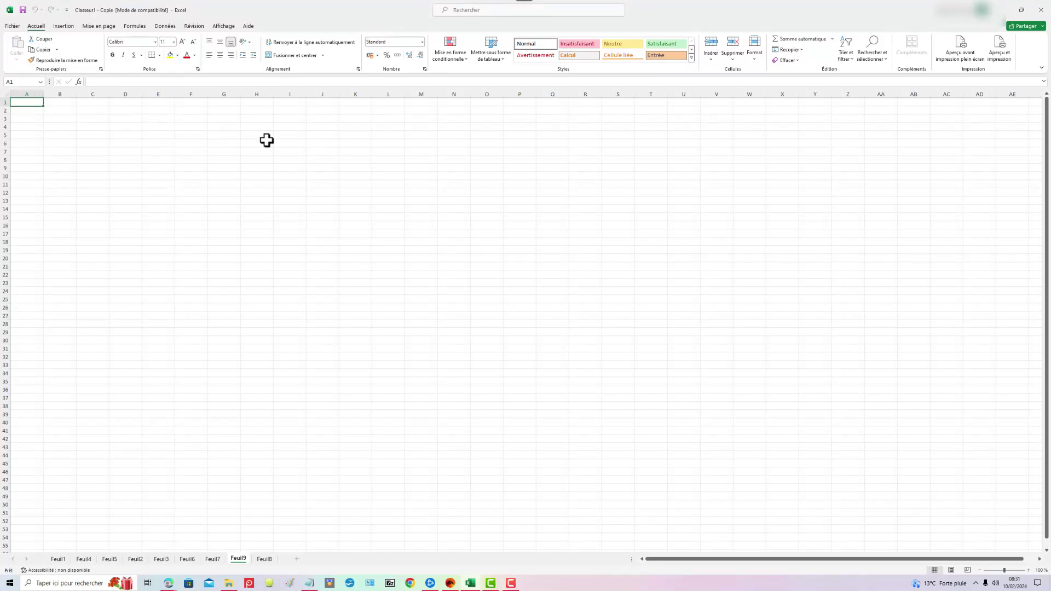
pyautogui.write('Da')
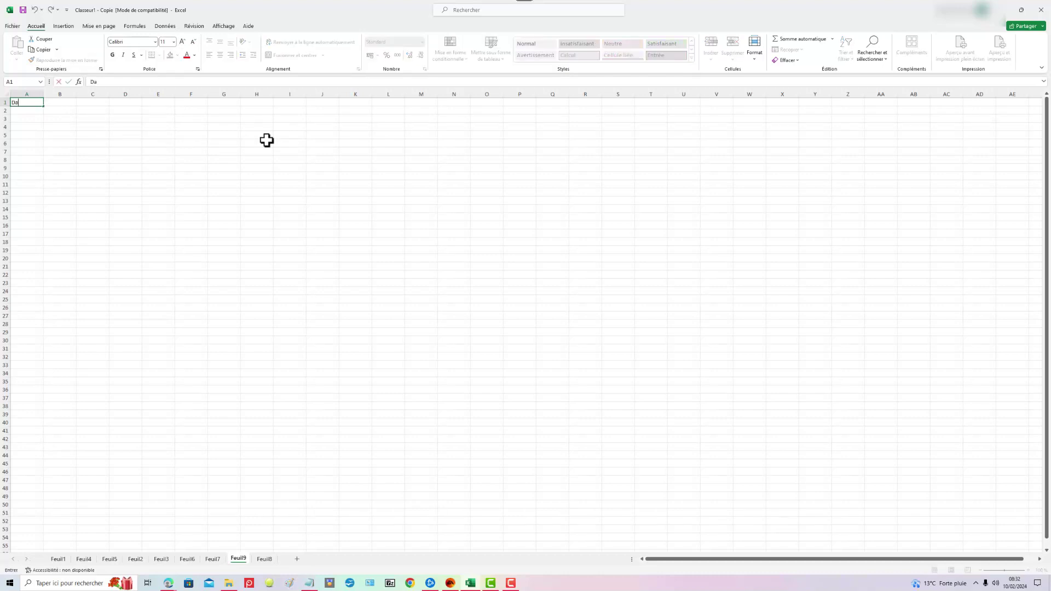
pyautogui.write('tes')
pyautogui.click(39, 119)
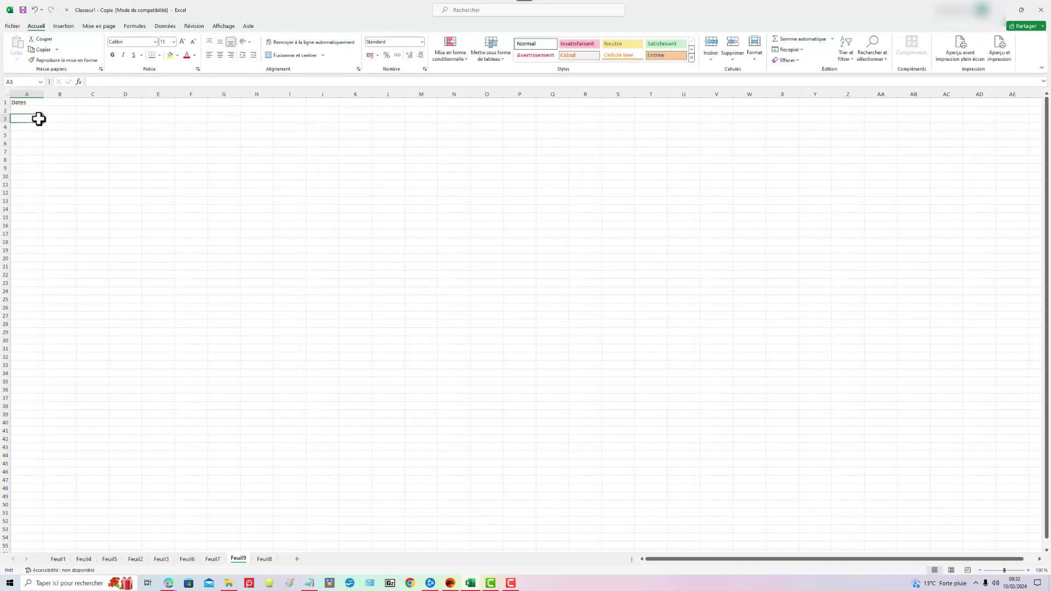
pyautogui.click(41, 101)
pyautogui.moveTo(46, 108); pyautogui.dragTo(1048, 94)
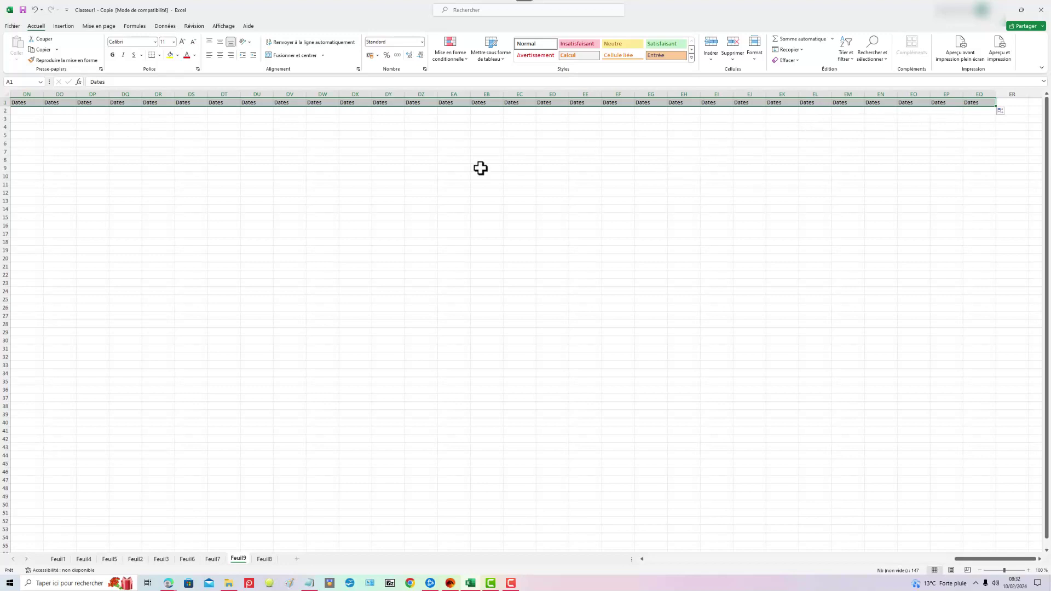
pyautogui.moveTo(998, 559); pyautogui.dragTo(650, 577)
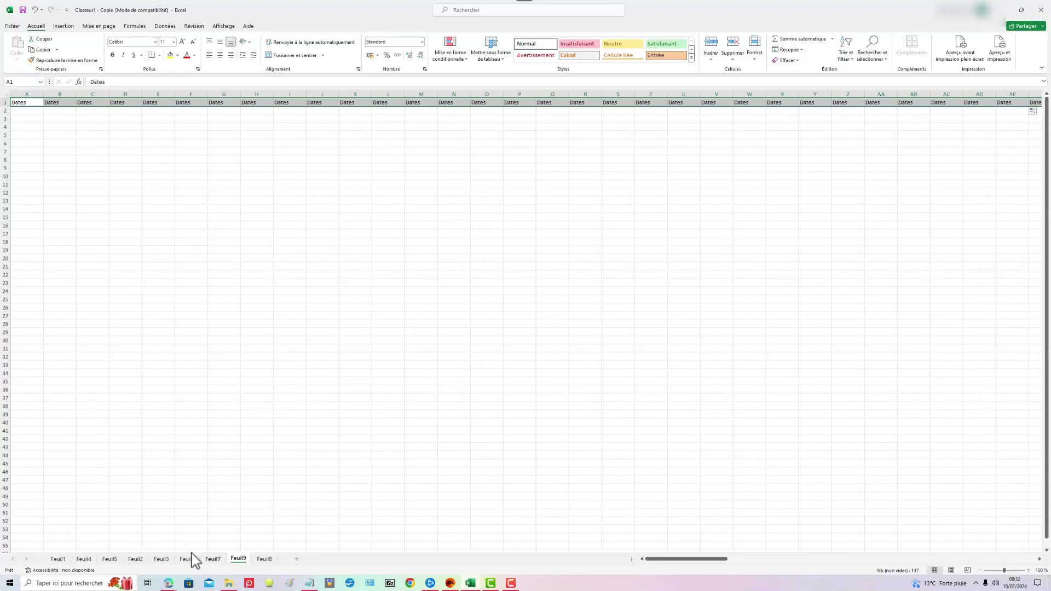
# Enter 01/01/1900 in cell A2 and fill the date series across row 2 to column EQ
pyautogui.click(24, 110)
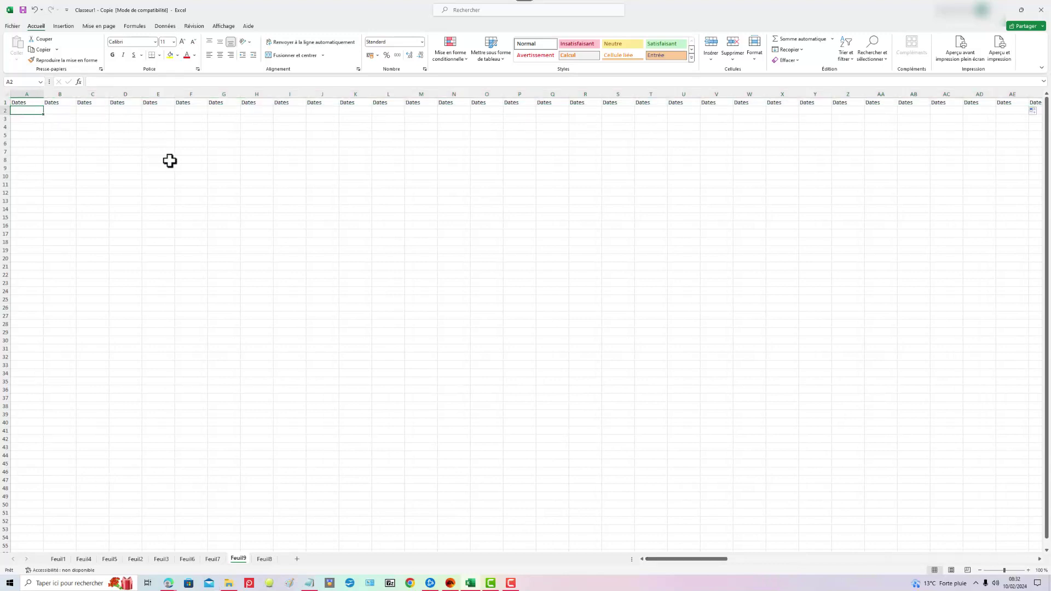
pyautogui.write('01')
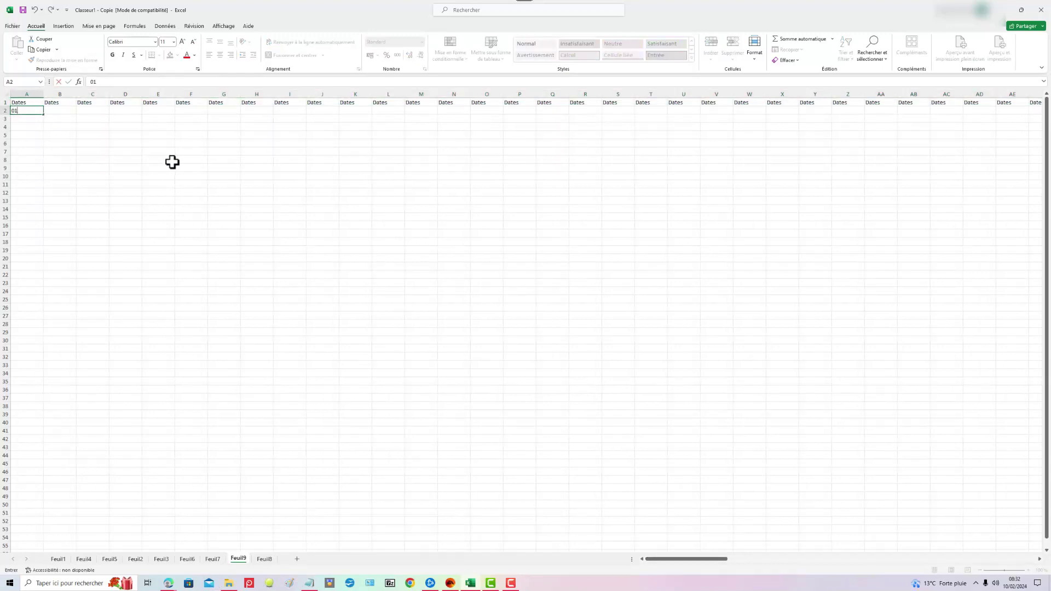
pyautogui.write('/01/1900')
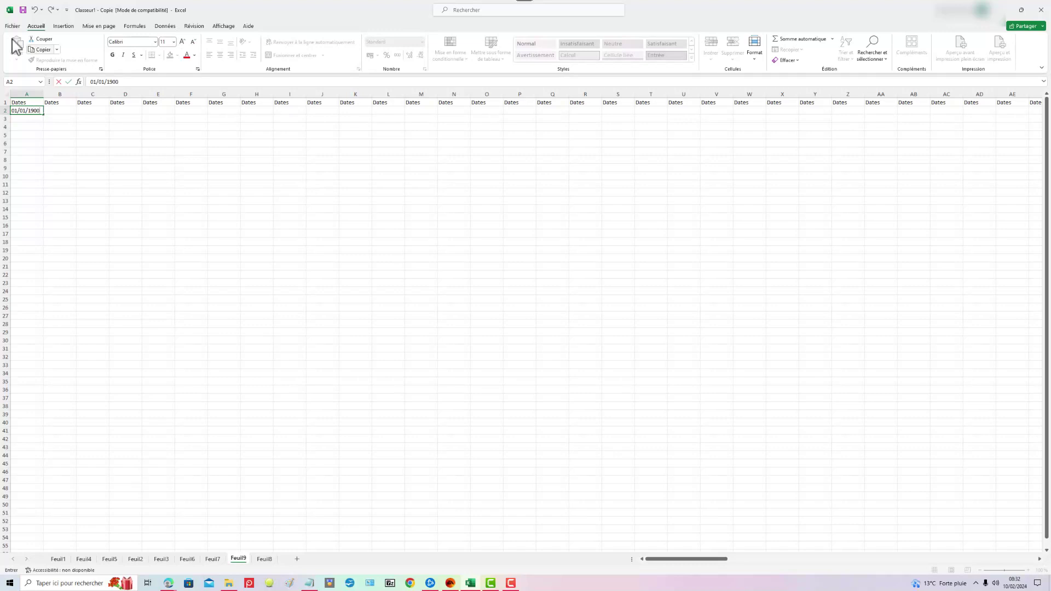
pyautogui.click(35, 176)
pyautogui.click(39, 112)
pyautogui.moveTo(43, 114); pyautogui.dragTo(957, 82)
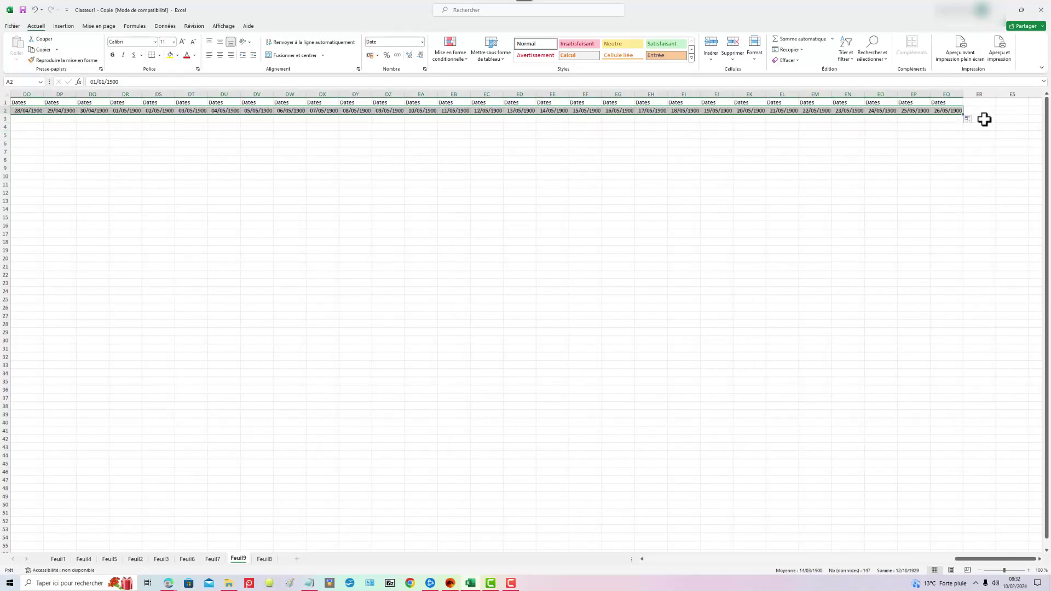
# Fill the row of dates down to row 1195
pyautogui.moveTo(964, 115)
pyautogui.mouseDown()
pyautogui.moveTo(970, 180)
pyautogui.moveTo(917, 570)
pyautogui.moveTo(900, 589)
pyautogui.moveTo(893, 531)
pyautogui.mouseUp()
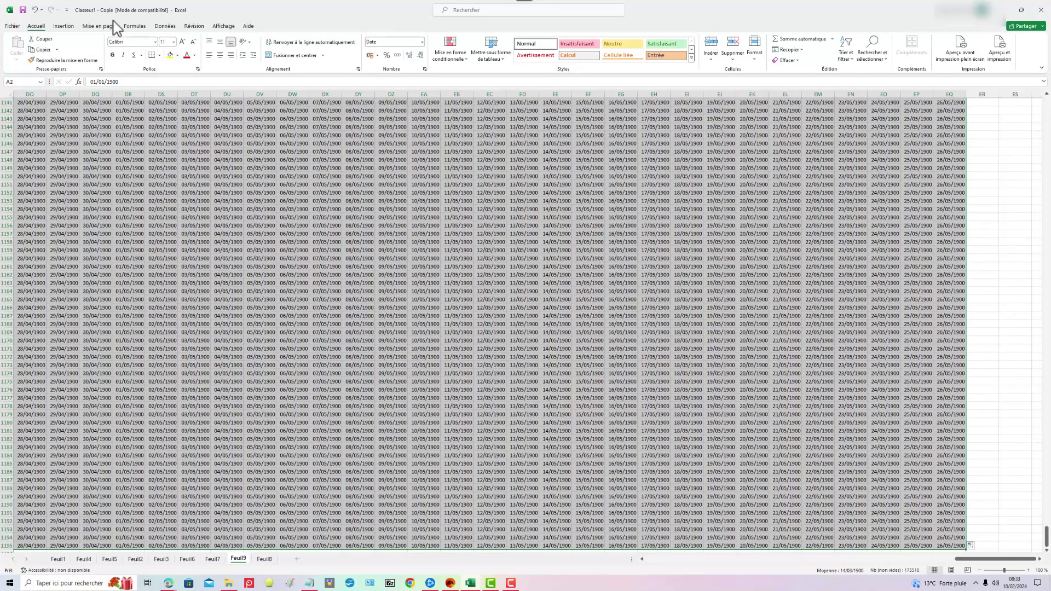
pyautogui.press('F10')
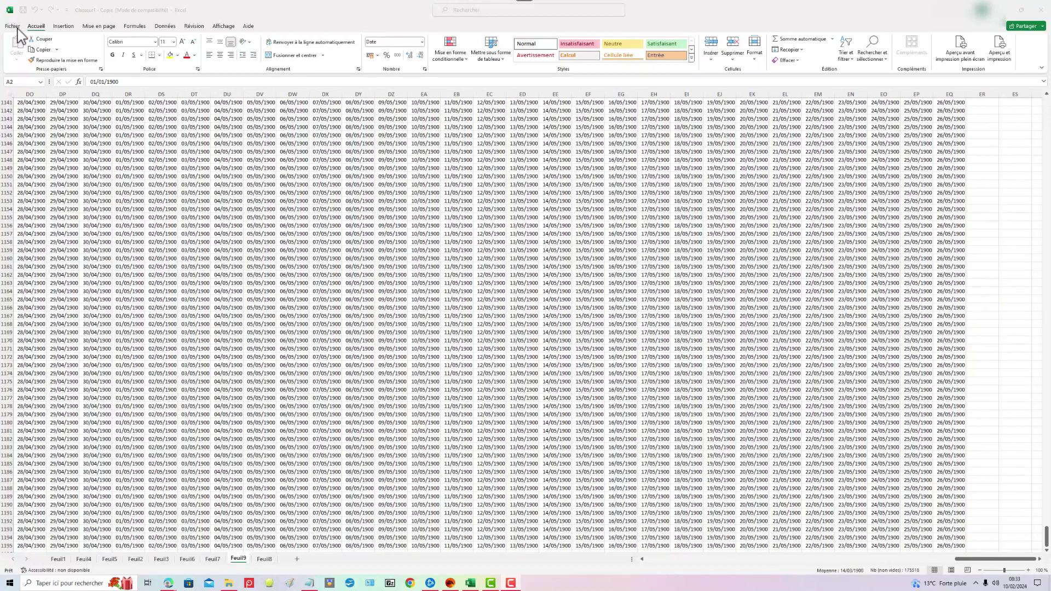
pyautogui.hotkey('ctrl', 'a')
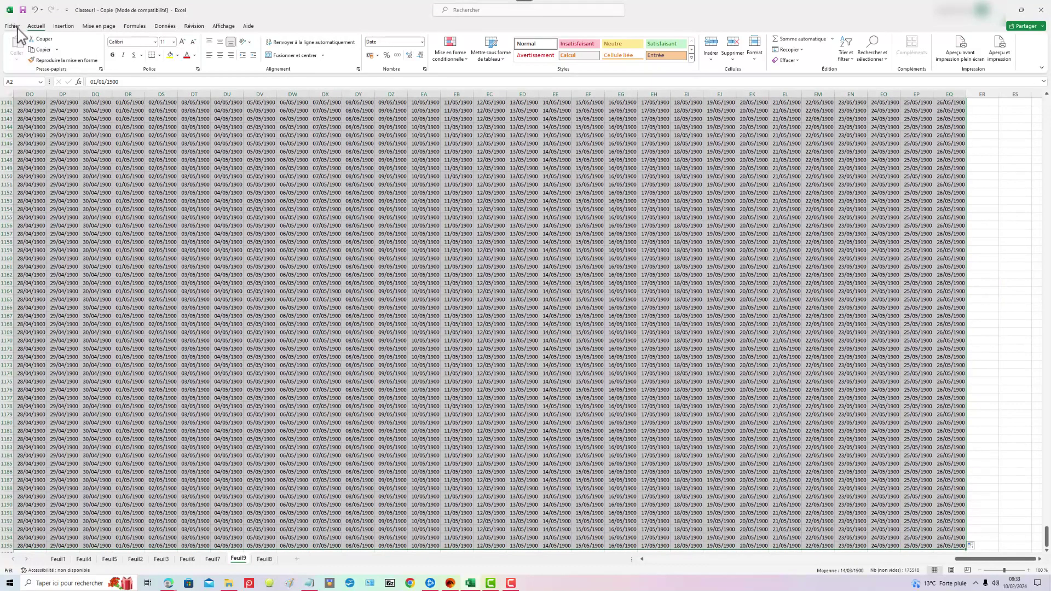
# Check the print preview of the sheet and return to the worksheet
pyautogui.click(15, 27)
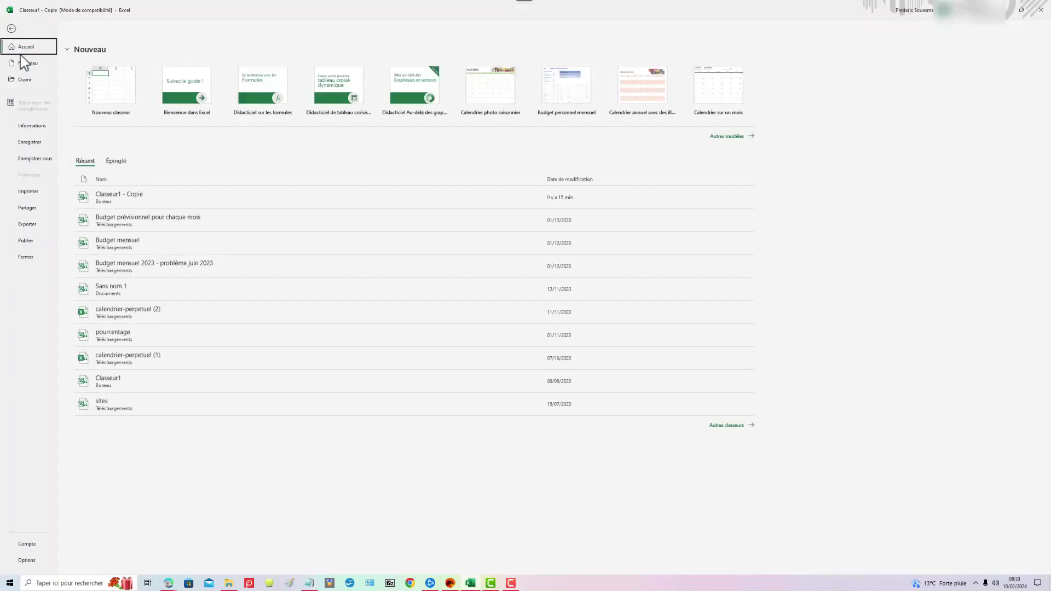
pyautogui.click(33, 193)
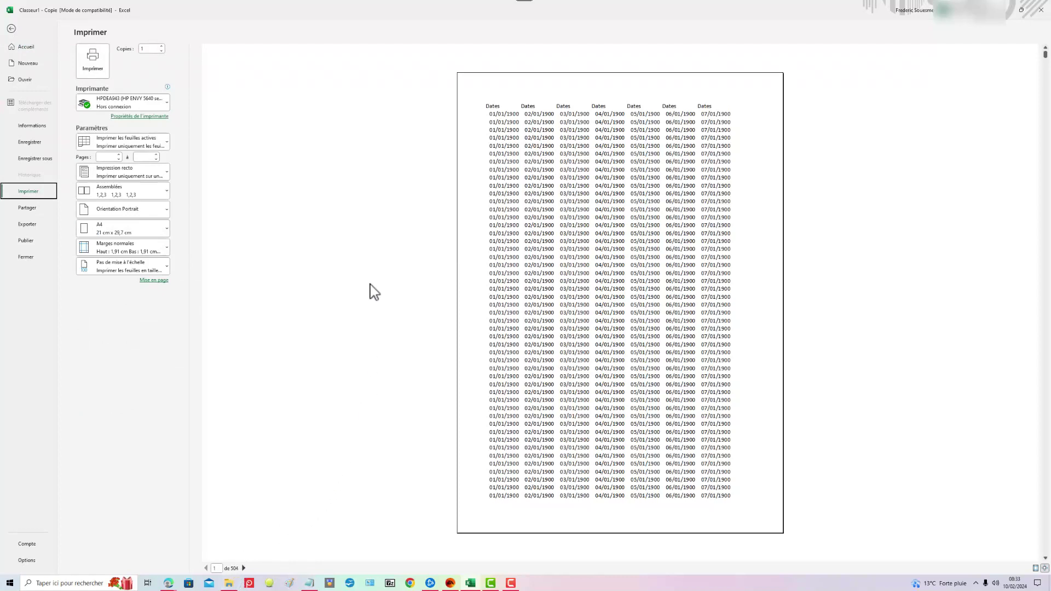
pyautogui.click(11, 29)
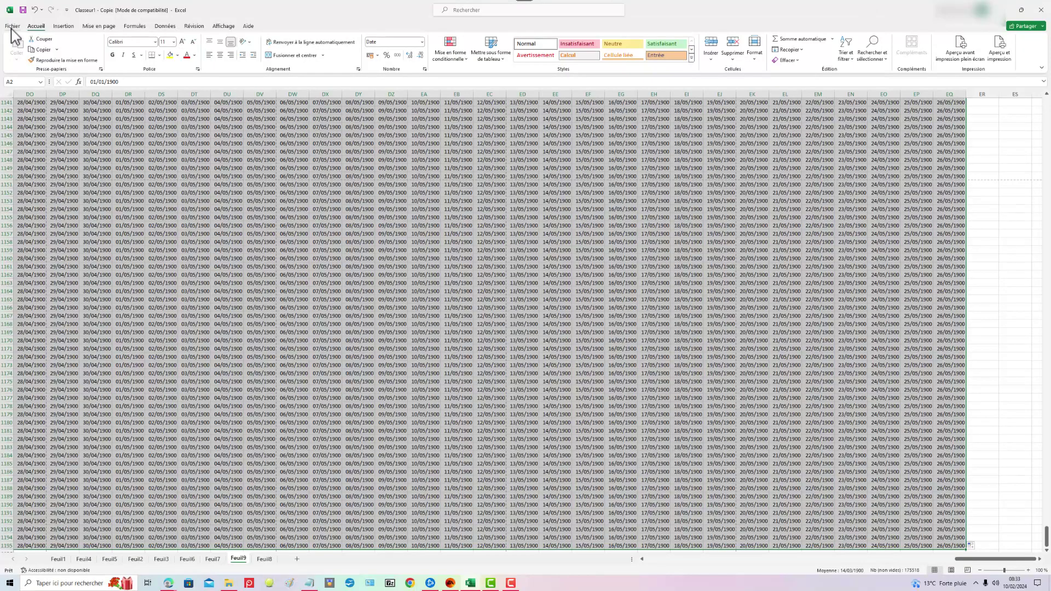
# Insert two blank rows above row 36 of the date table
pyautogui.scroll(2, 167, 240)
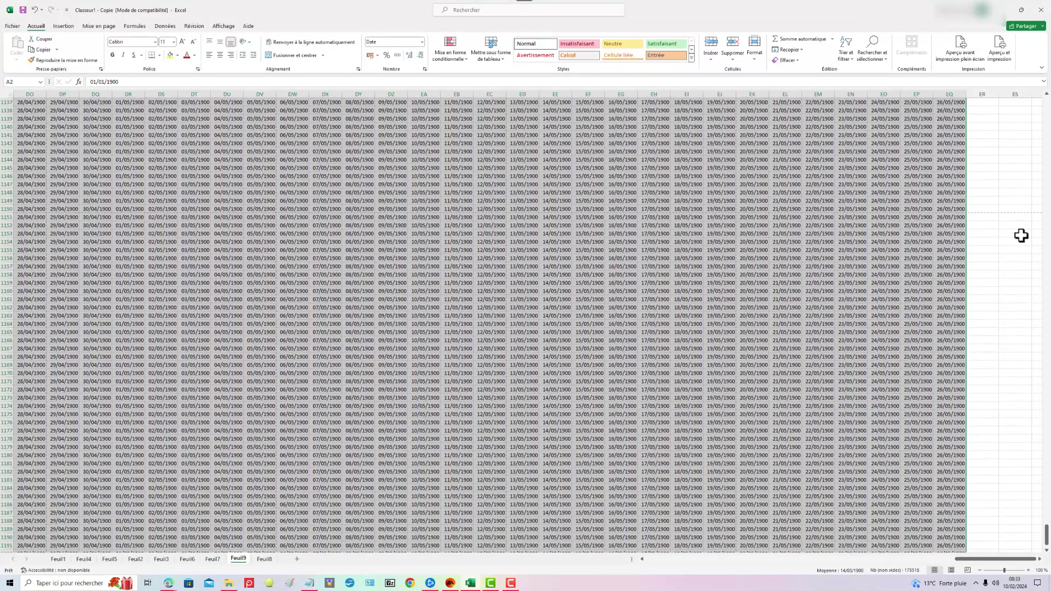
pyautogui.moveTo(1047, 539); pyautogui.dragTo(1038, 4)
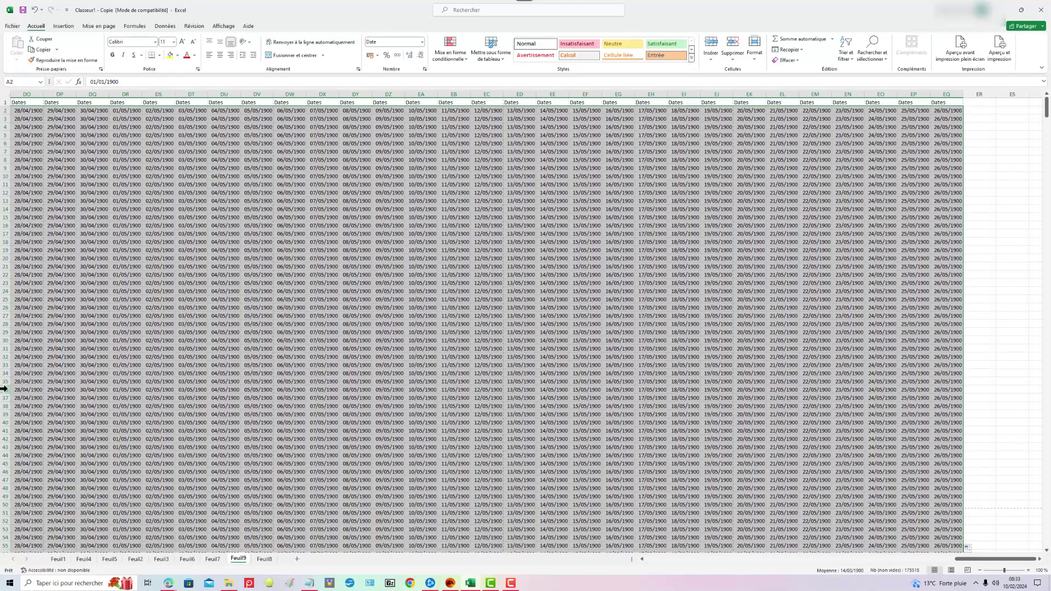
pyautogui.click(3, 389)
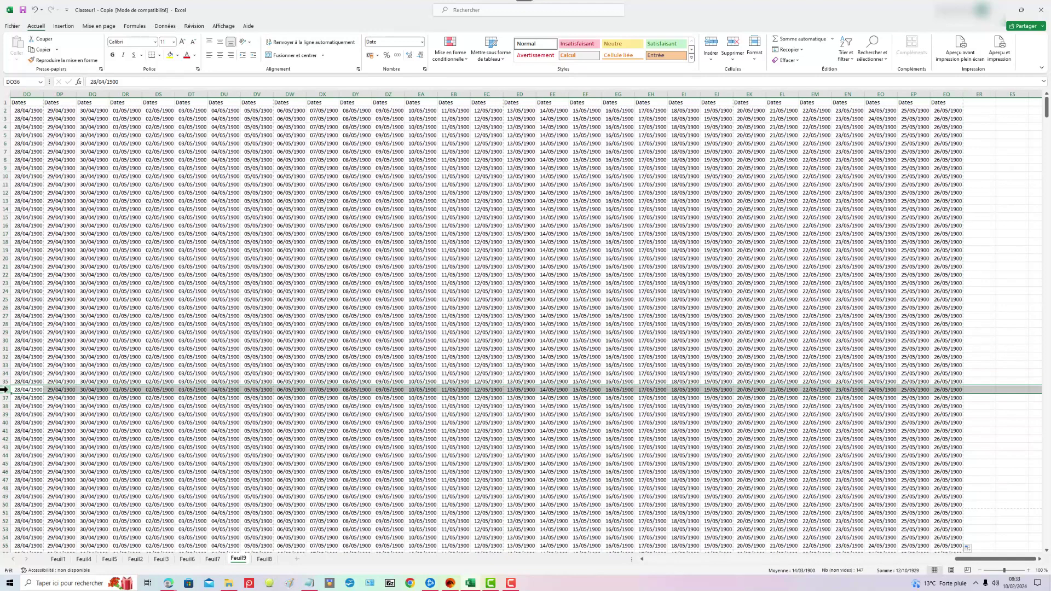
pyautogui.rightClick(4, 390)
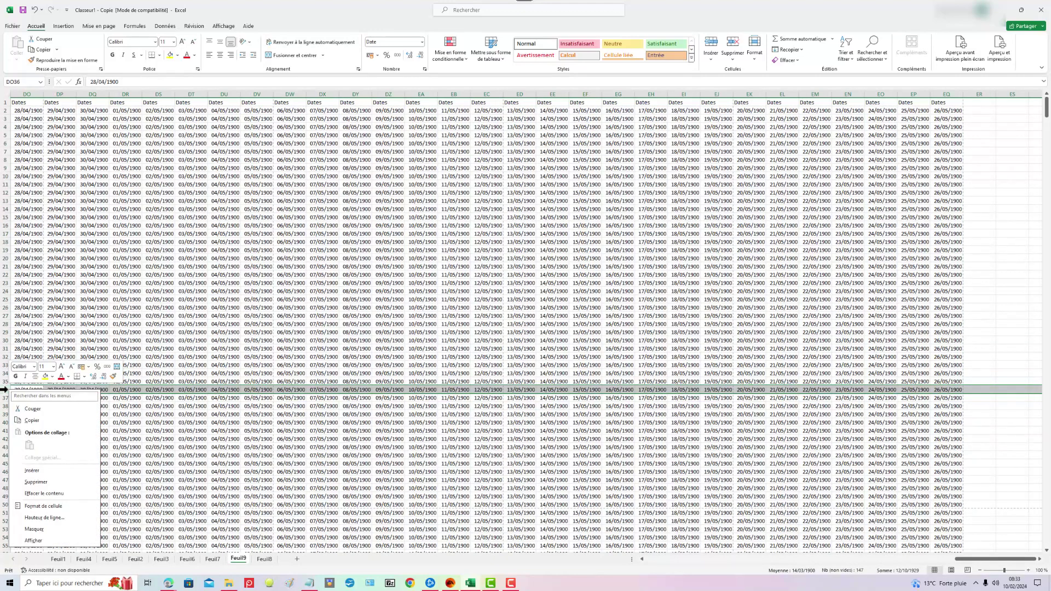
pyautogui.click(48, 471)
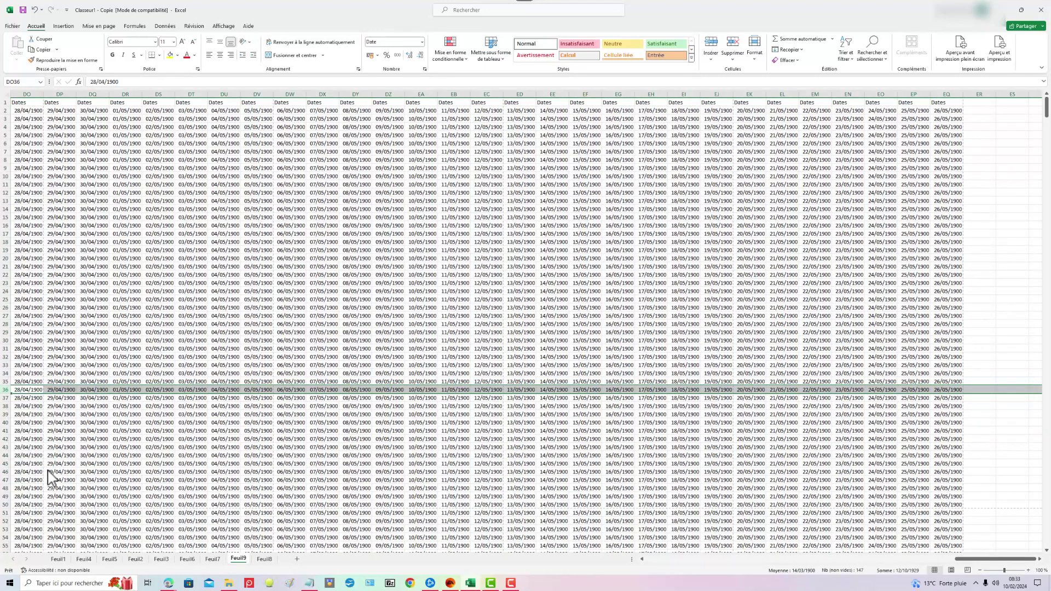
pyautogui.rightClick(6, 390)
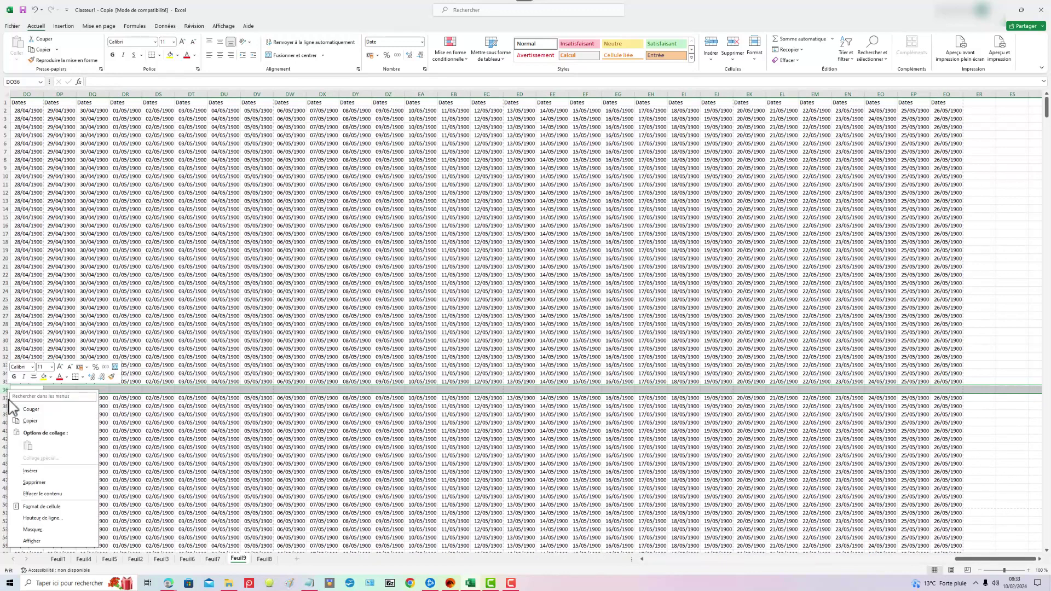
pyautogui.click(30, 471)
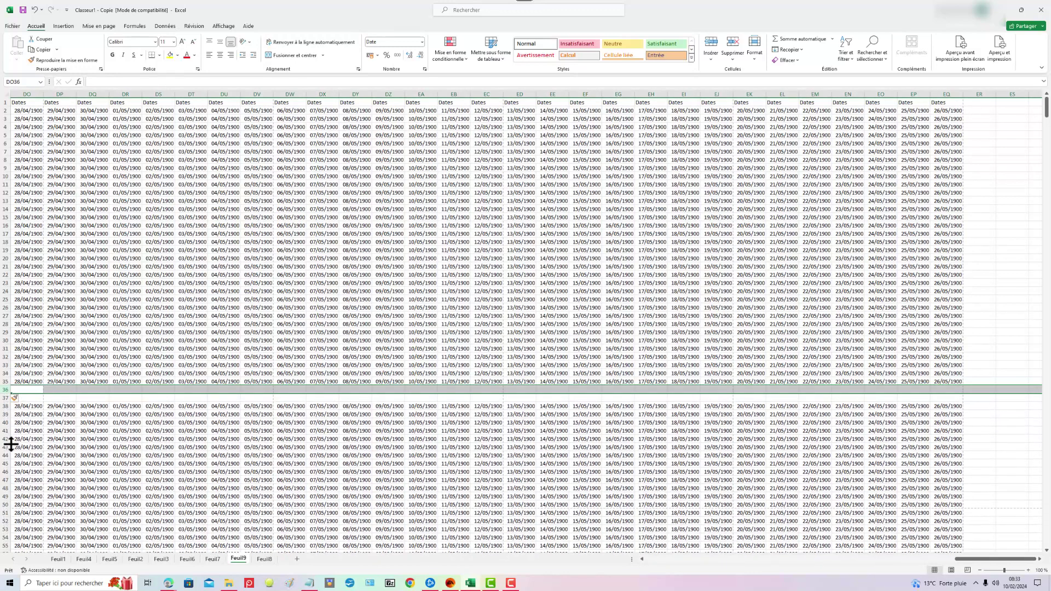
# Insert one blank row above row 46
pyautogui.click(6, 473)
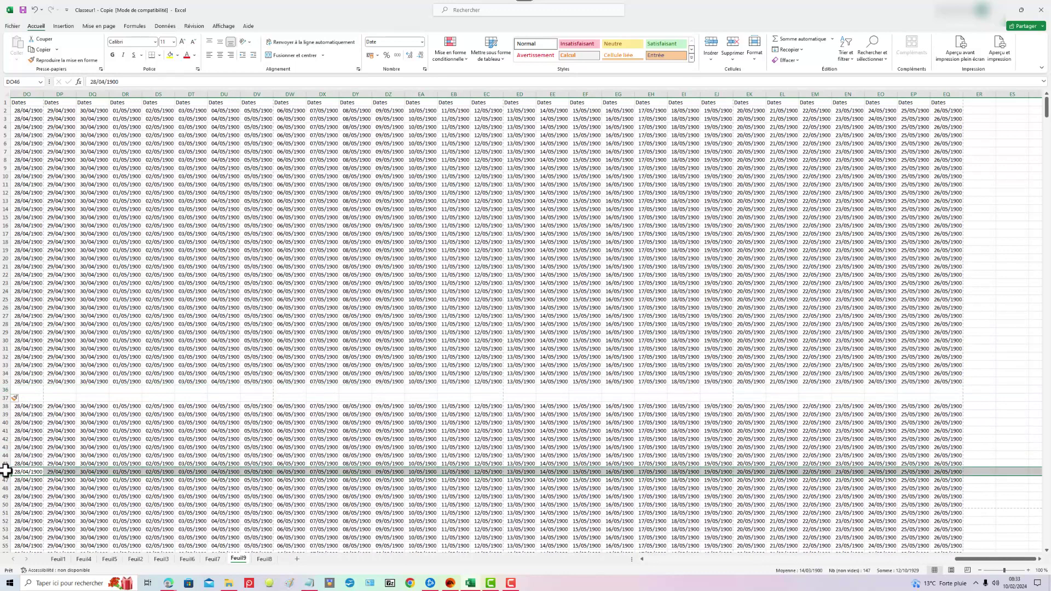
pyautogui.rightClick(5, 472)
pyautogui.click(42, 396)
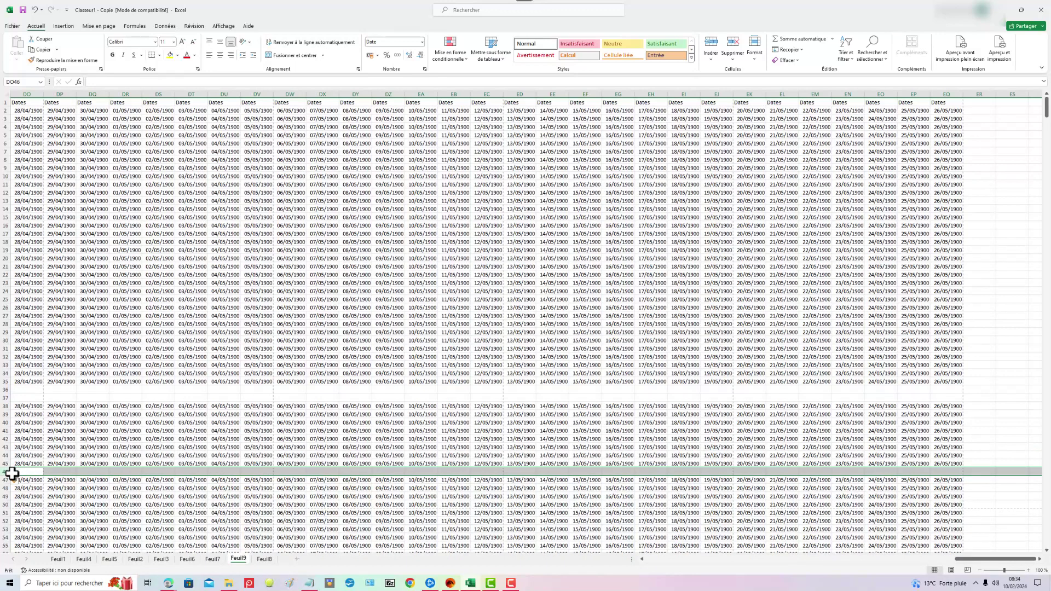
# Copy the entire rows 47 to 112
pyautogui.scroll(-6, 18, 479)
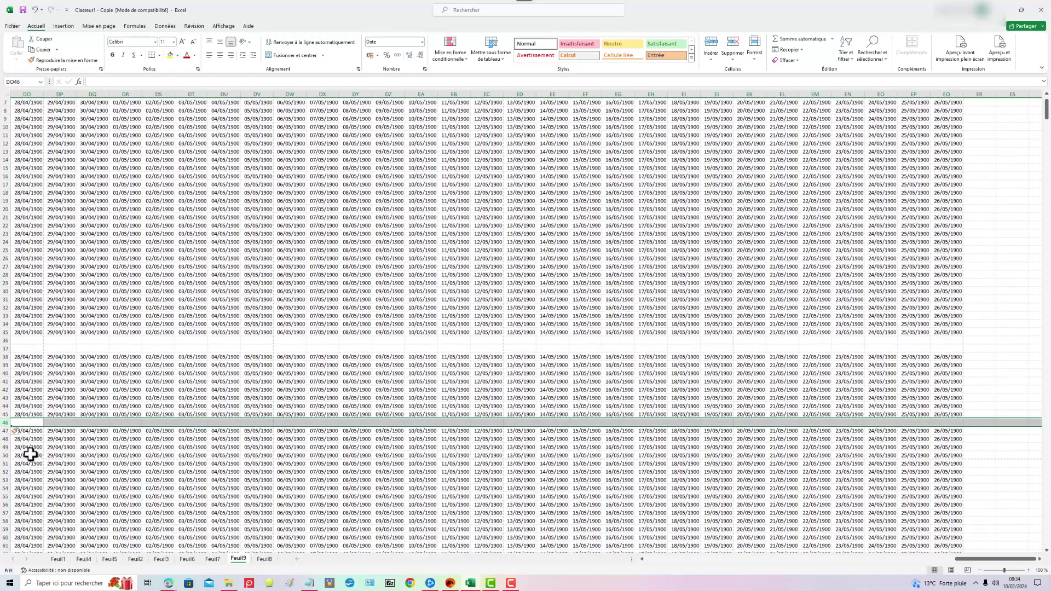
pyautogui.scroll(-3, 34, 447)
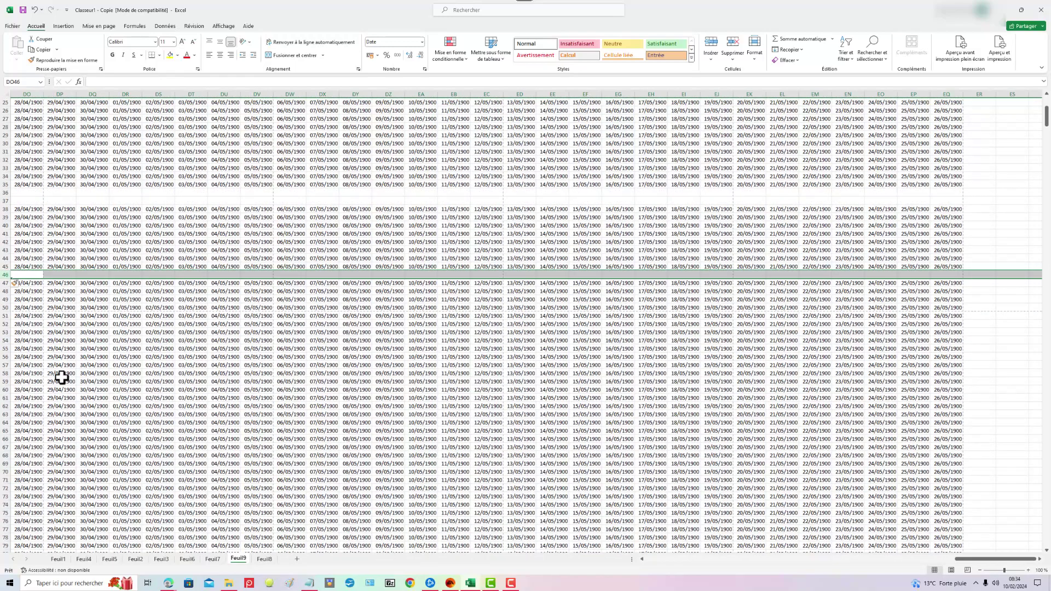
pyautogui.scroll(-2, 61, 378)
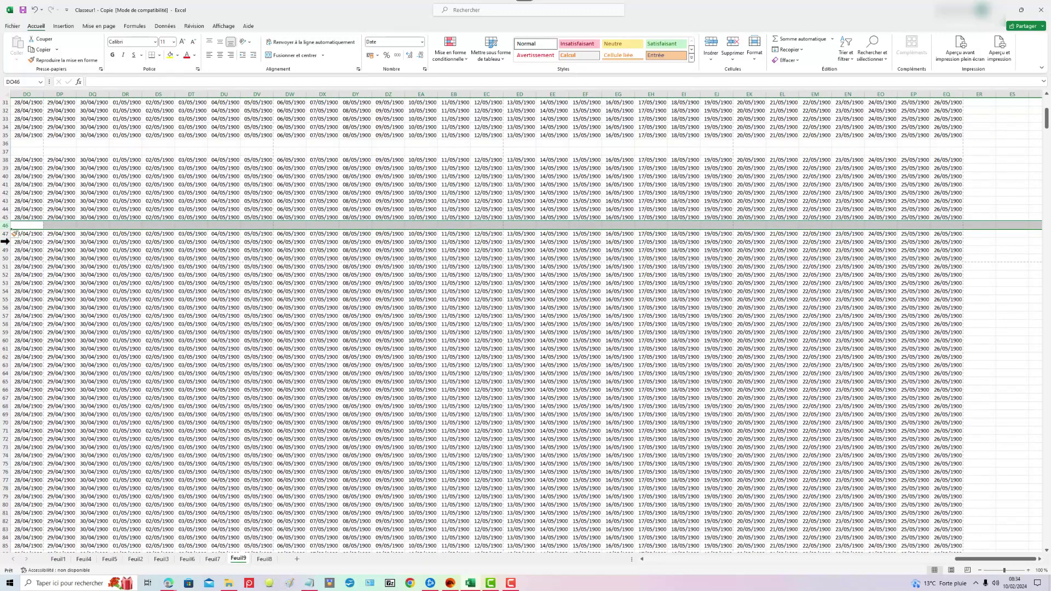
pyautogui.moveTo(4, 234); pyautogui.dragTo(82, 502)
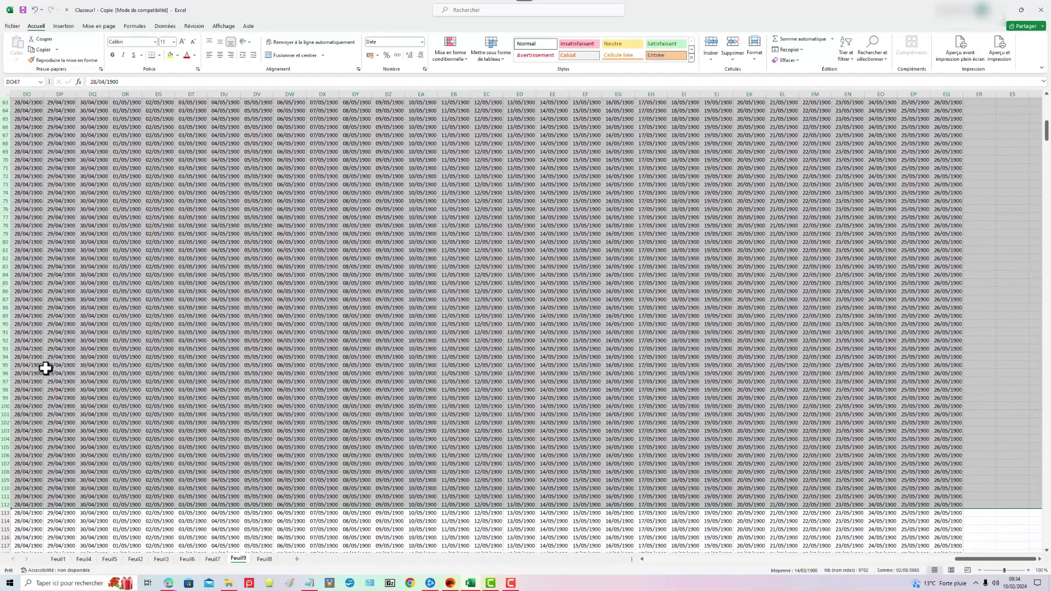
pyautogui.rightClick(37, 158)
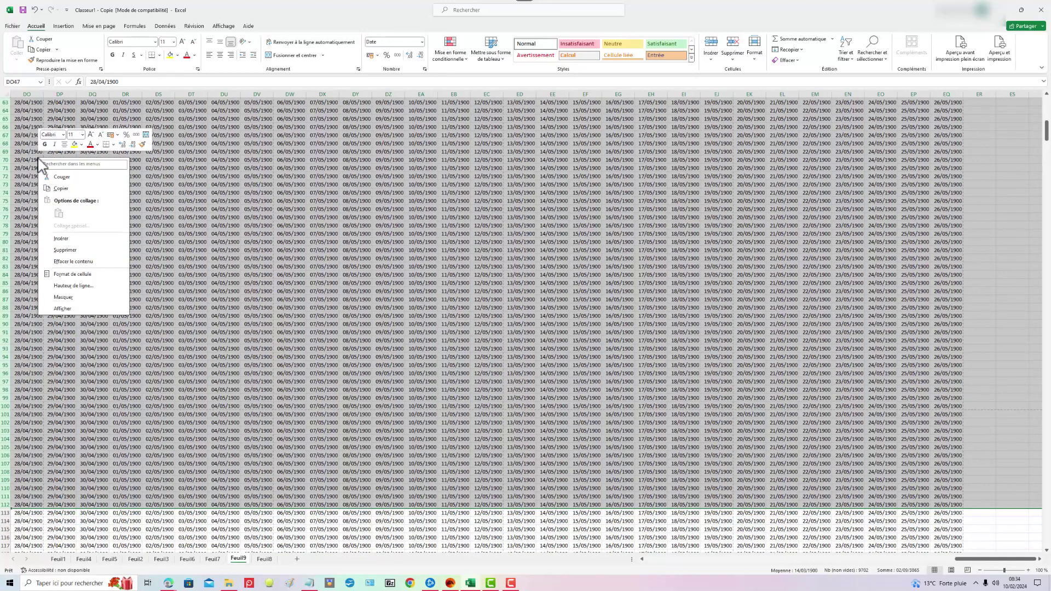
pyautogui.click(60, 188)
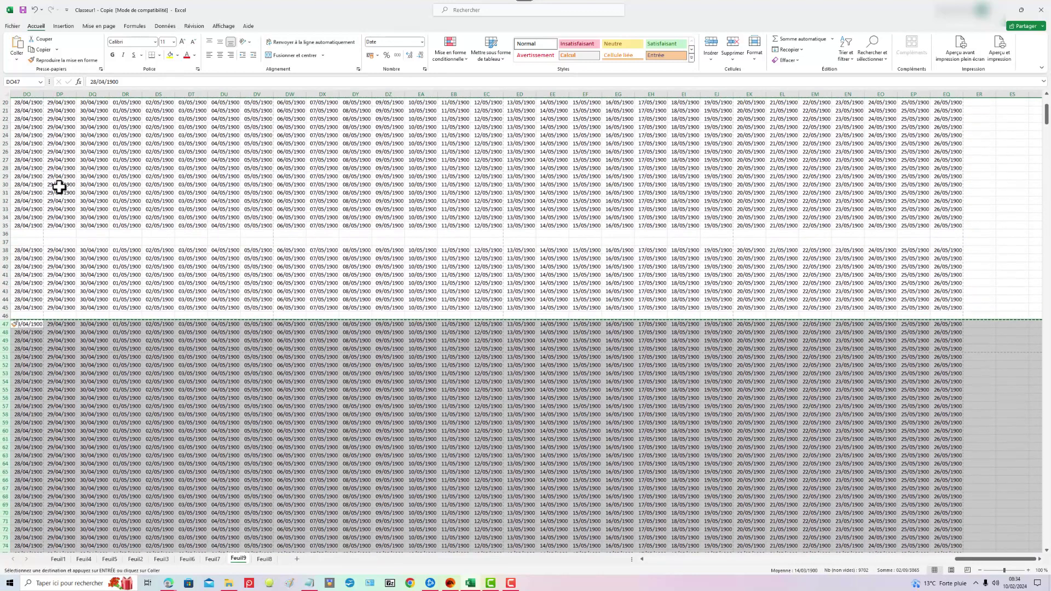
# Try to paste the copied rows at cell DO46 with Paste Special set to All
pyautogui.click(19, 315)
pyautogui.rightClick(19, 316)
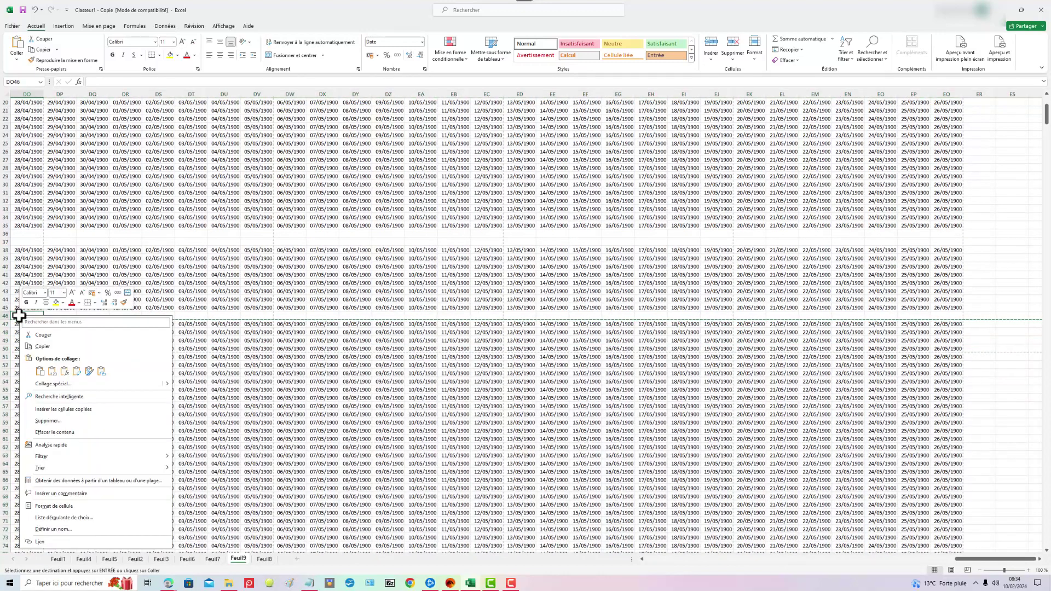
pyautogui.click(55, 384)
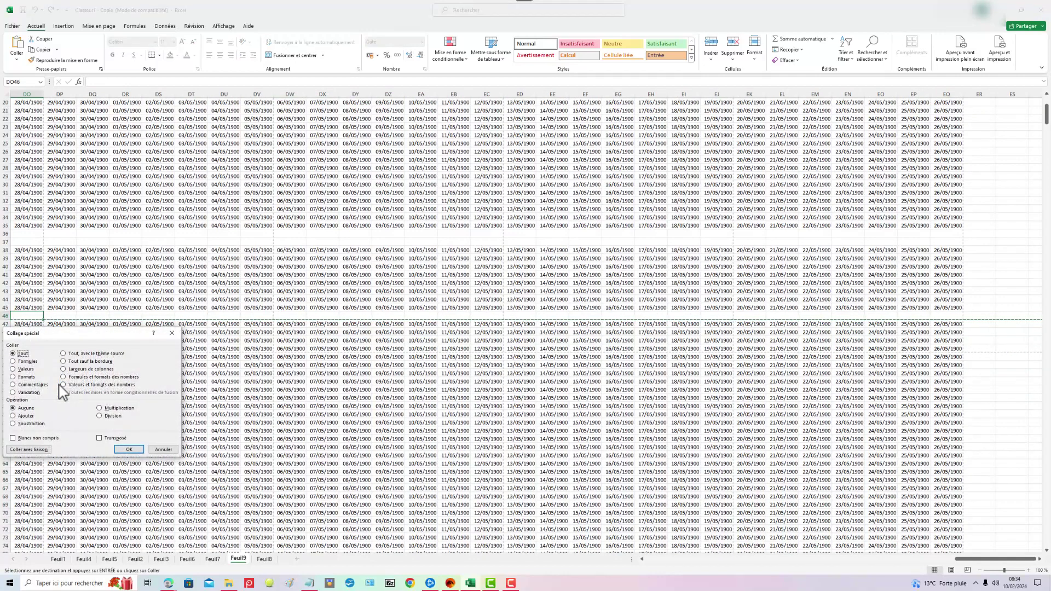
pyautogui.click(129, 449)
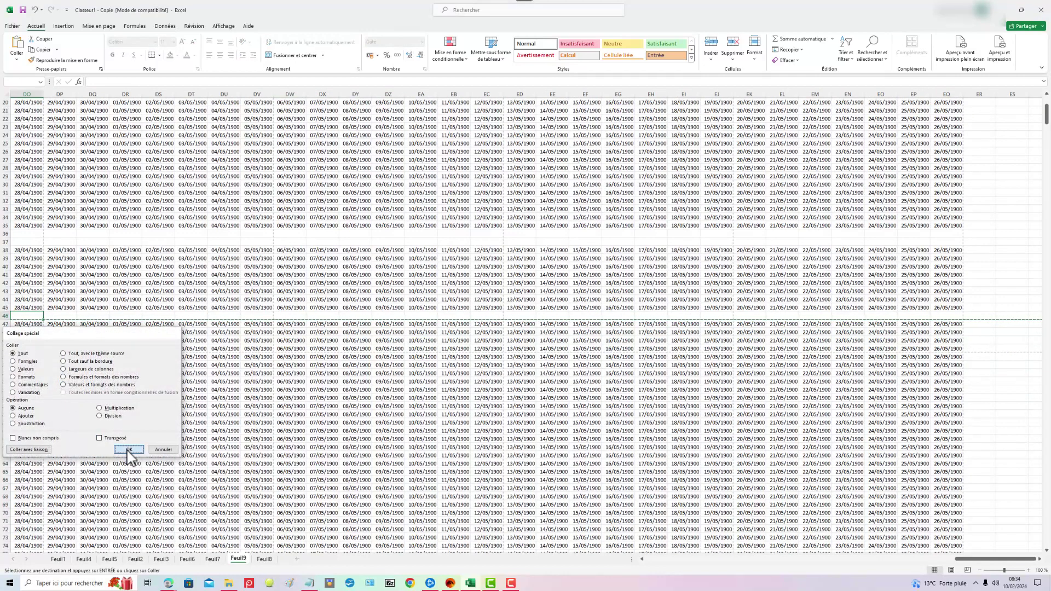
pyautogui.click(529, 317)
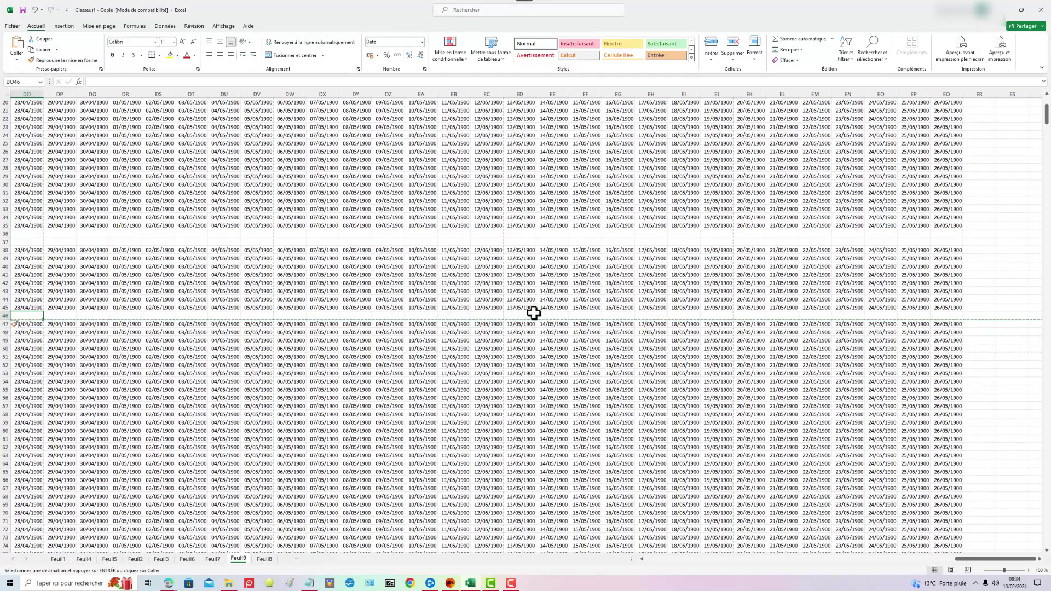
# Try to paste the copied rows at cell DO46 with Paste Special set to all except borders and the Add operation
pyautogui.rightClick(27, 315)
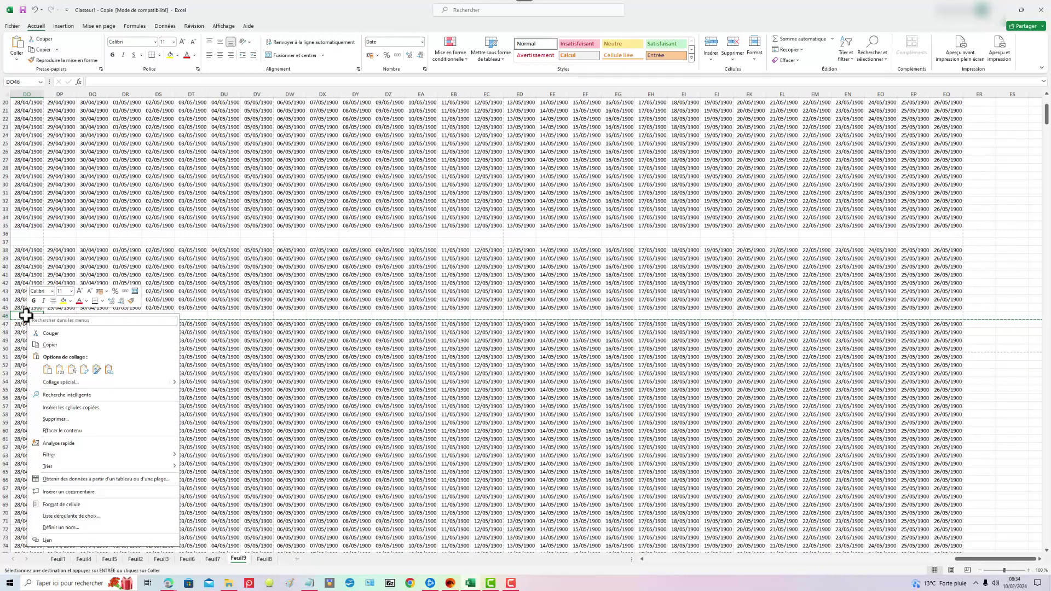
pyautogui.click(82, 392)
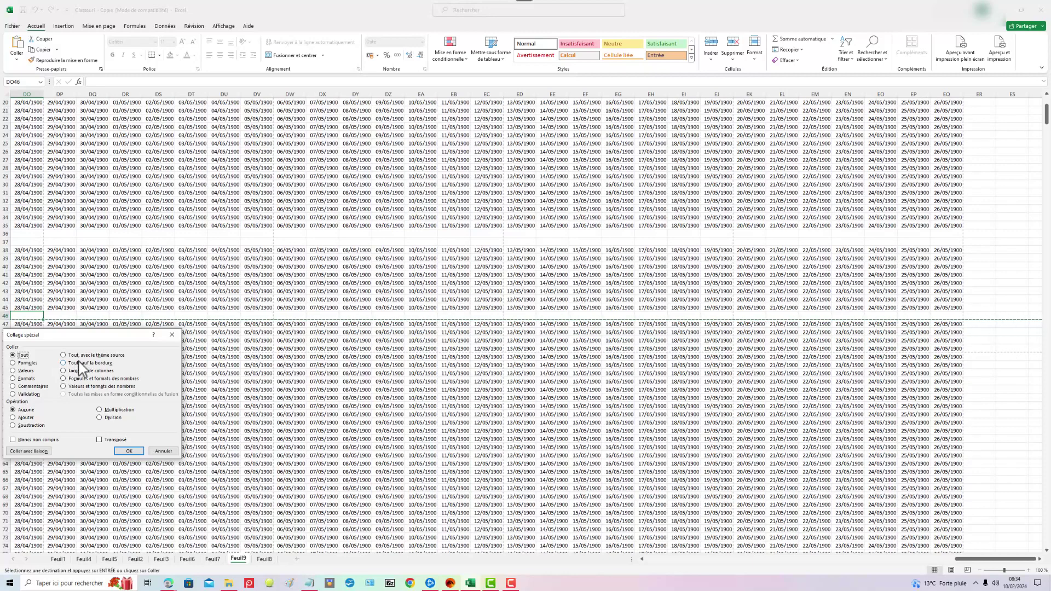
pyautogui.click(63, 363)
pyautogui.click(15, 417)
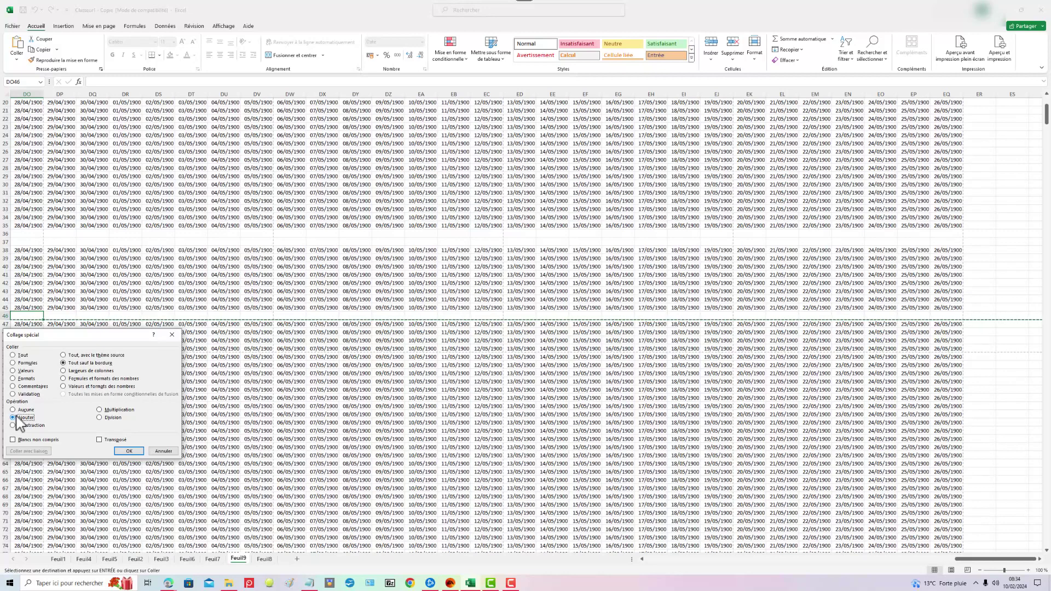
pyautogui.click(131, 451)
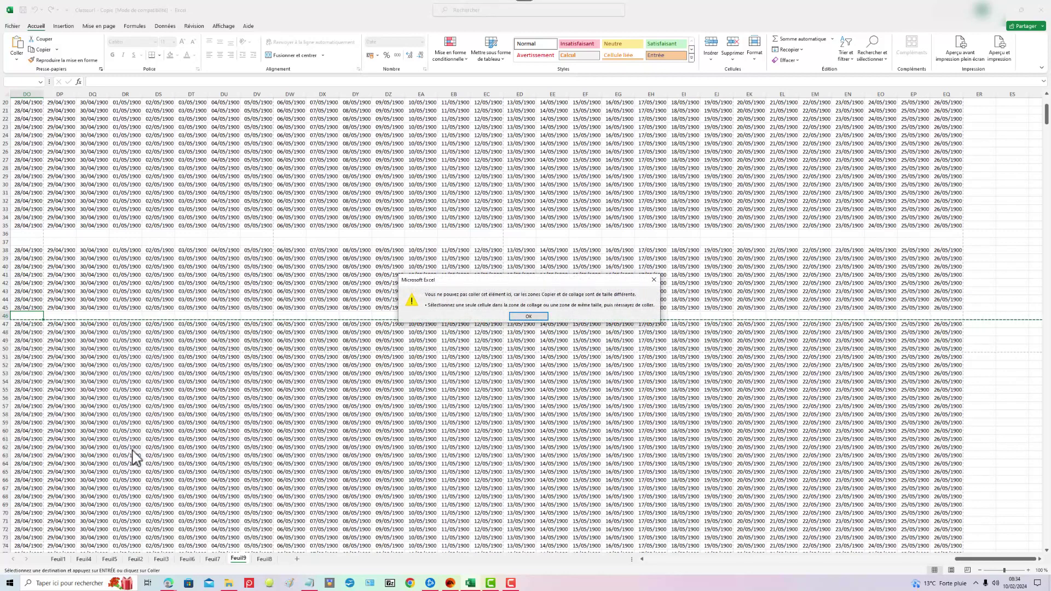
pyautogui.click(529, 317)
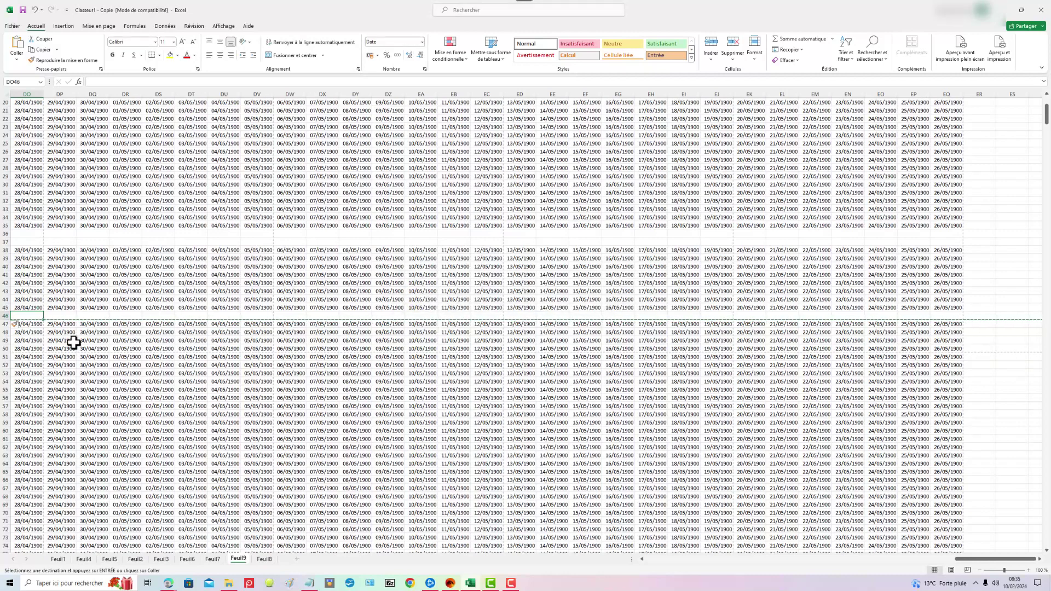
# Insert the copied rows into the date table at row 46
pyautogui.click(88, 314)
pyautogui.click(6, 316)
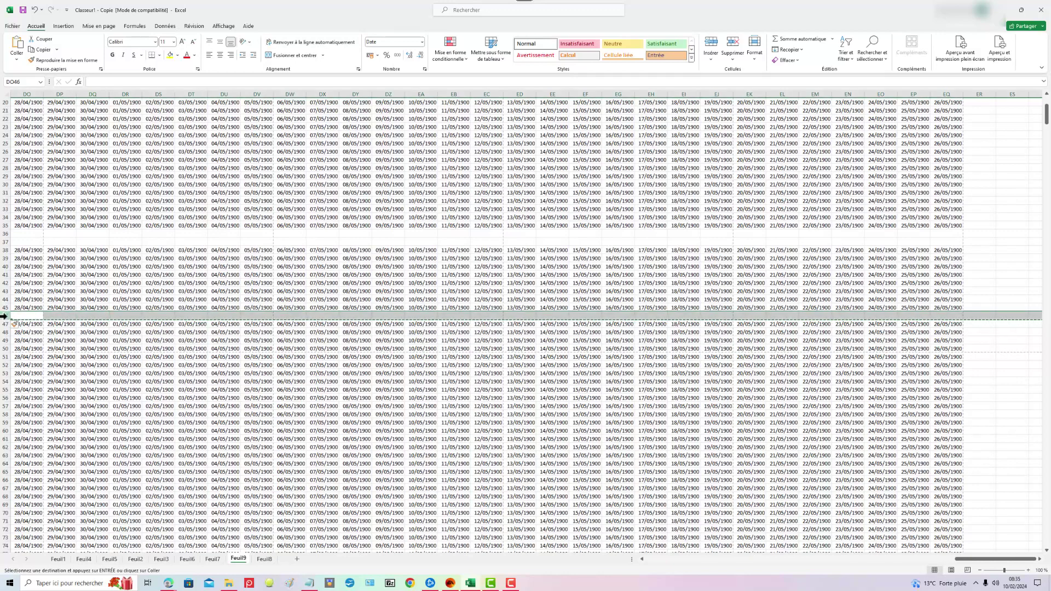
pyautogui.rightClick(5, 316)
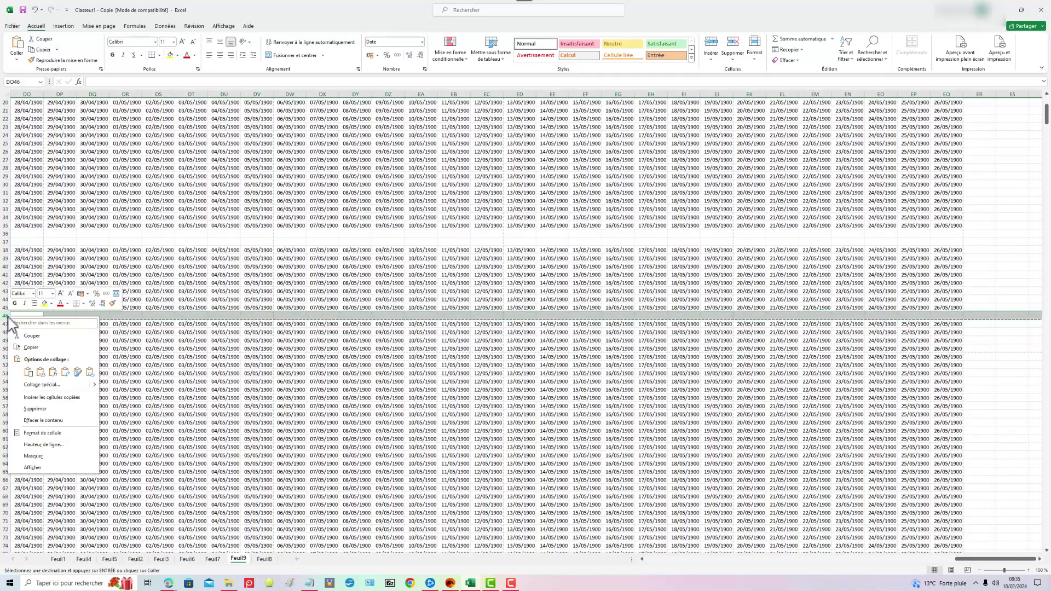
pyautogui.click(52, 398)
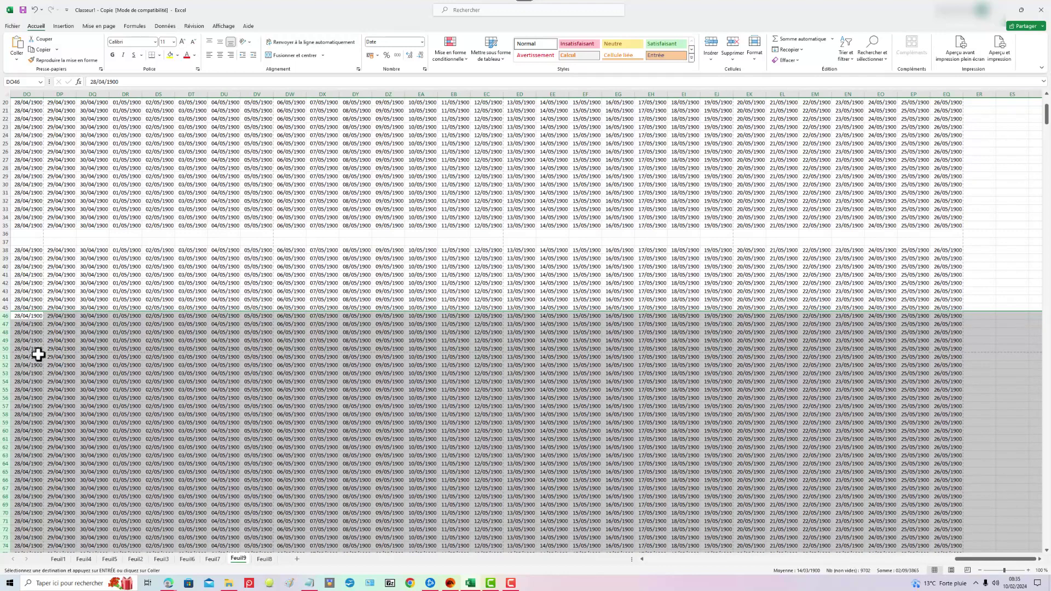
# Clear the contents of the inserted rows 46 to 111 and check the extent of the blank area
pyautogui.scroll(-2, 41, 354)
pyautogui.scroll(-11, 44, 349)
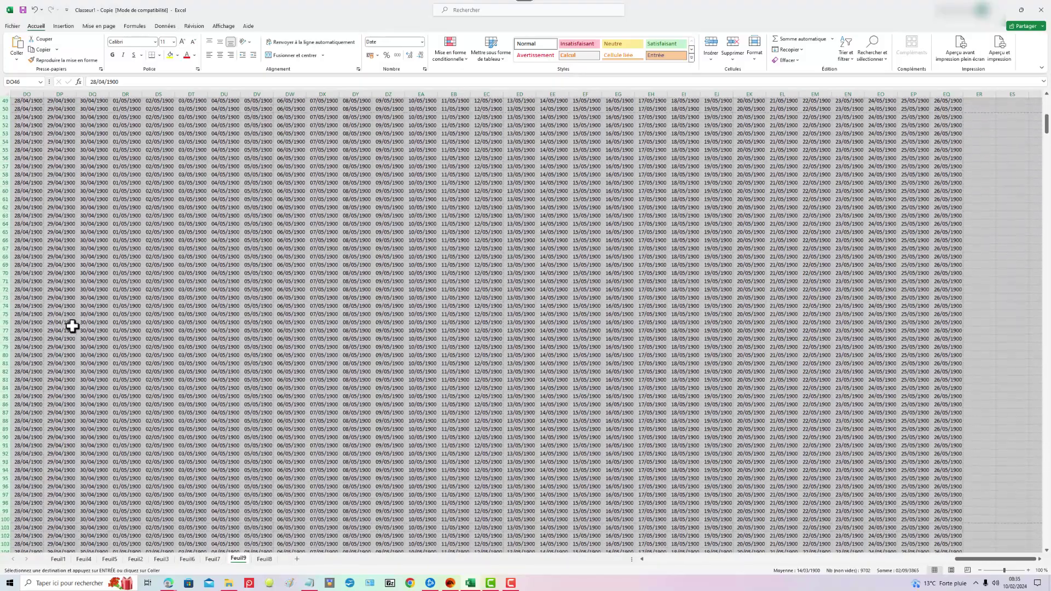
pyautogui.scroll(-2, 77, 324)
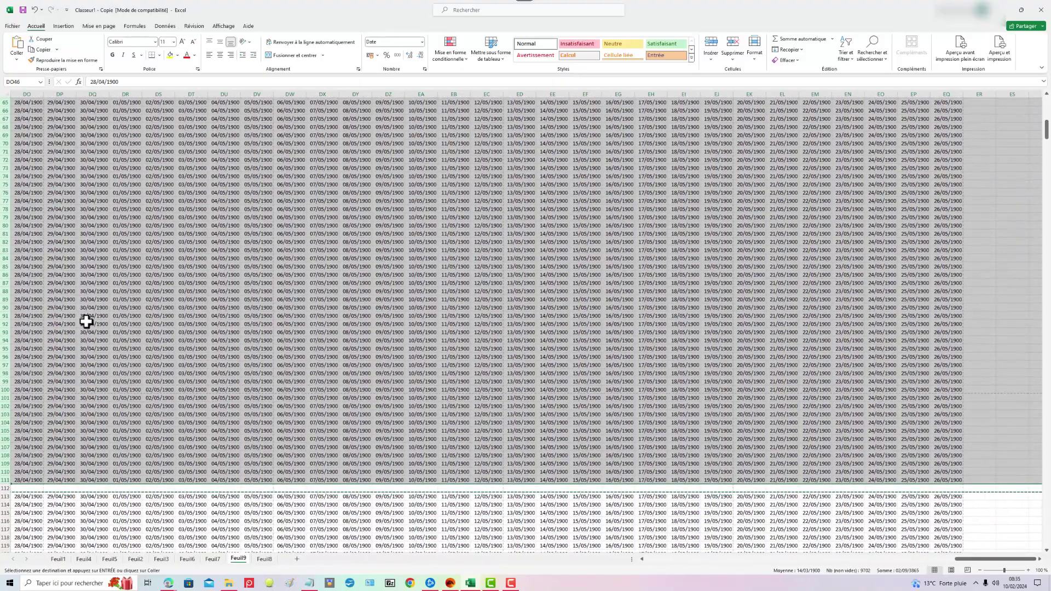
pyautogui.scroll(5, 87, 321)
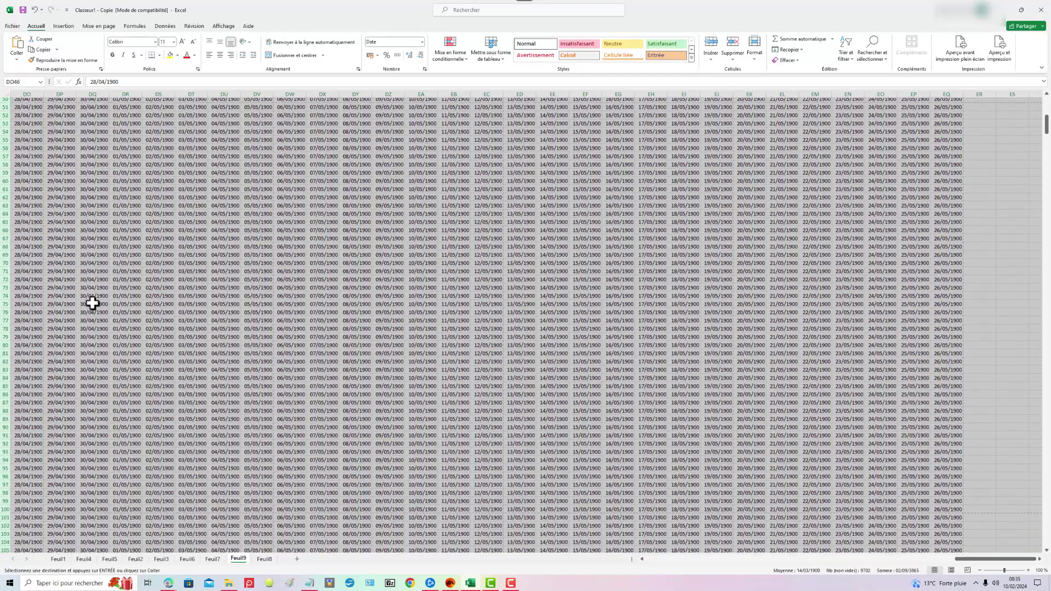
pyautogui.press('Delete')
pyautogui.scroll(10, 174, 313)
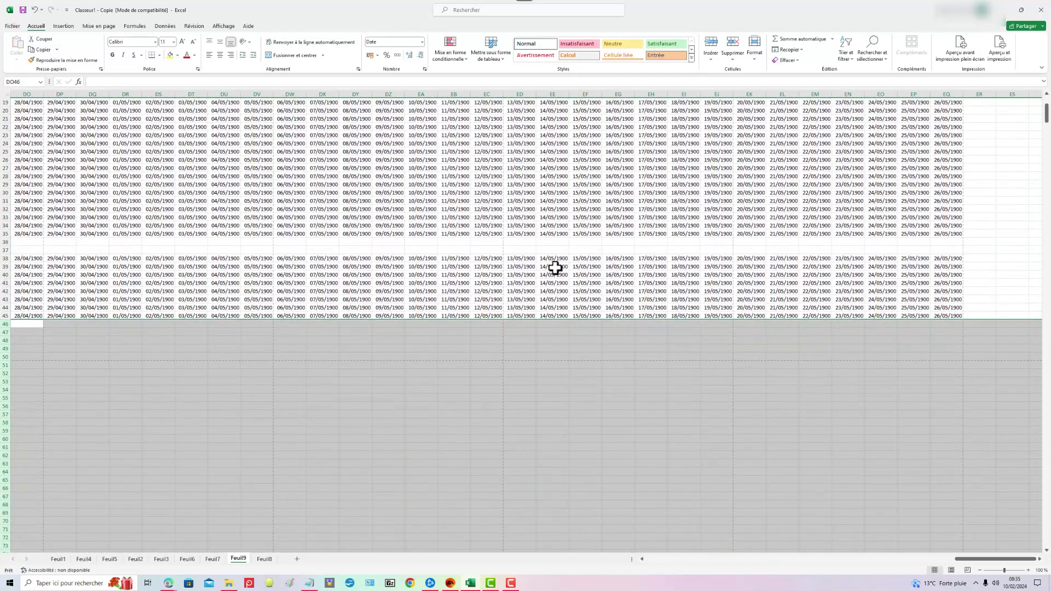
pyautogui.scroll(-4, 230, 360)
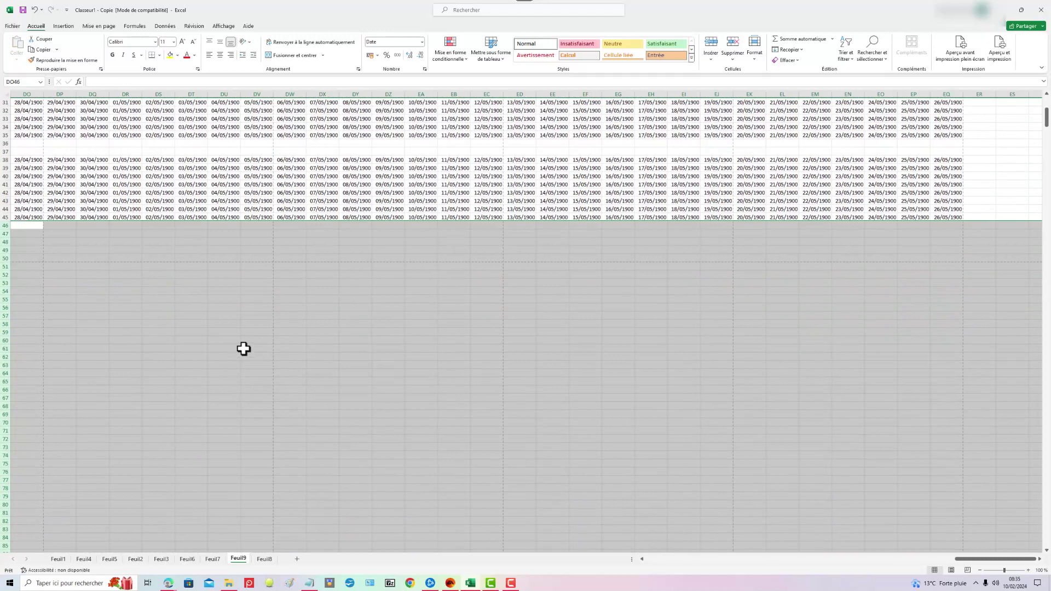
pyautogui.scroll(-8, 255, 338)
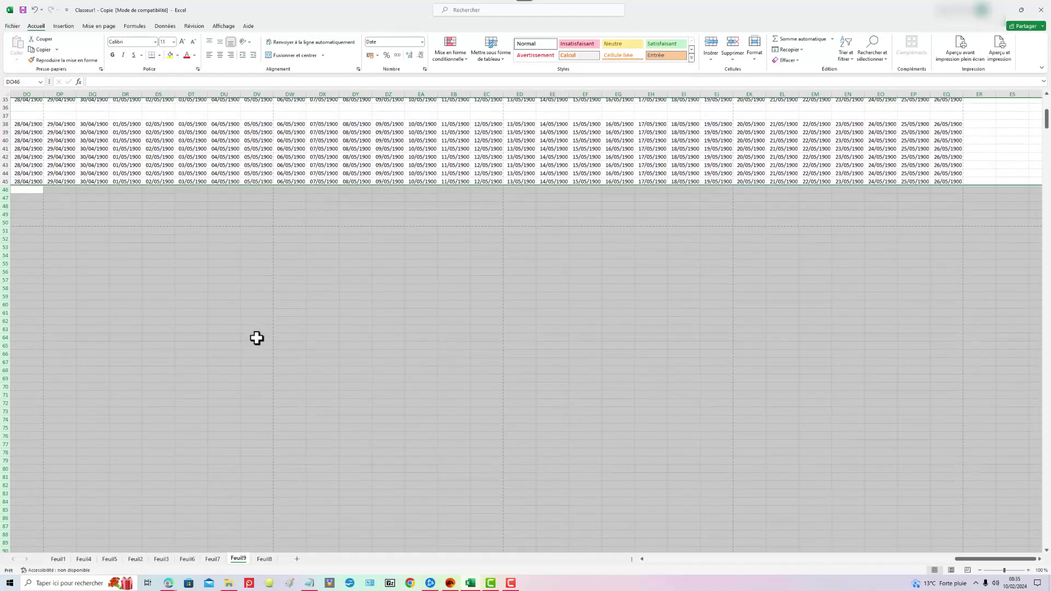
pyautogui.scroll(-4, 261, 333)
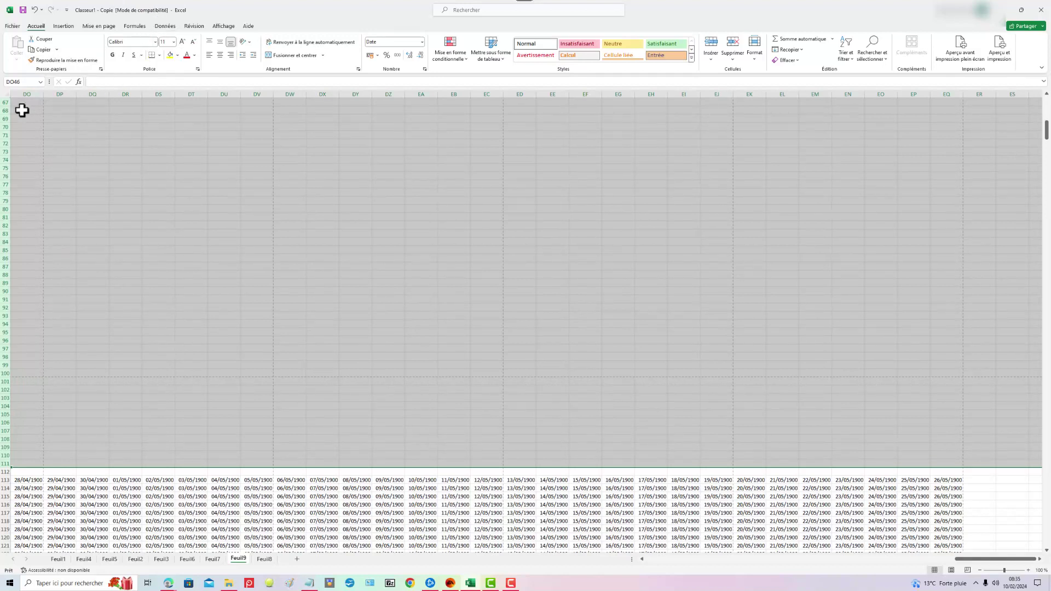
# Examine the first pages of the print preview for the blank area and return to the sheet
pyautogui.click(13, 27)
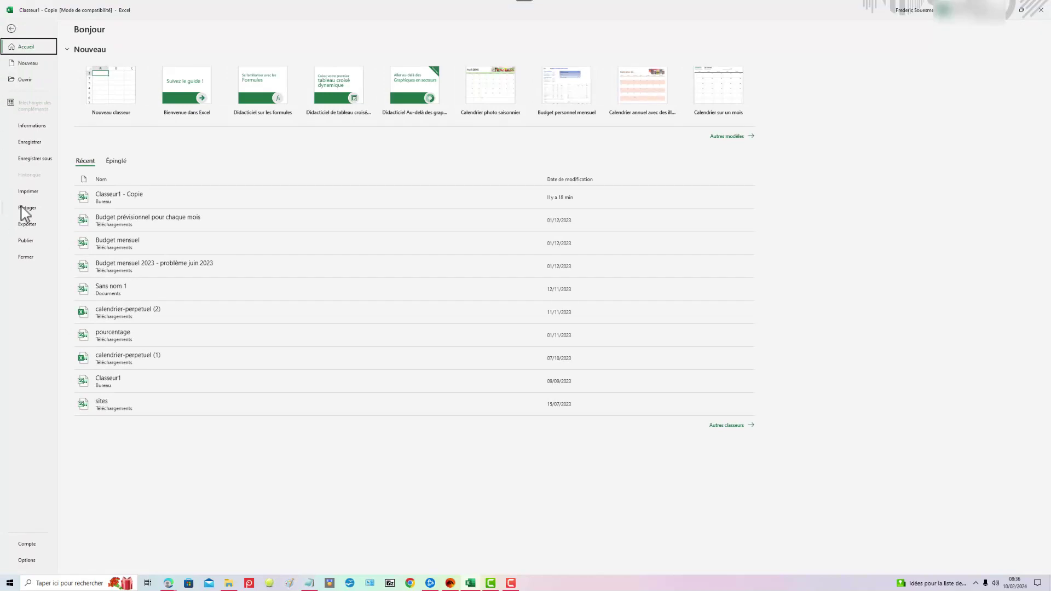
pyautogui.click(23, 192)
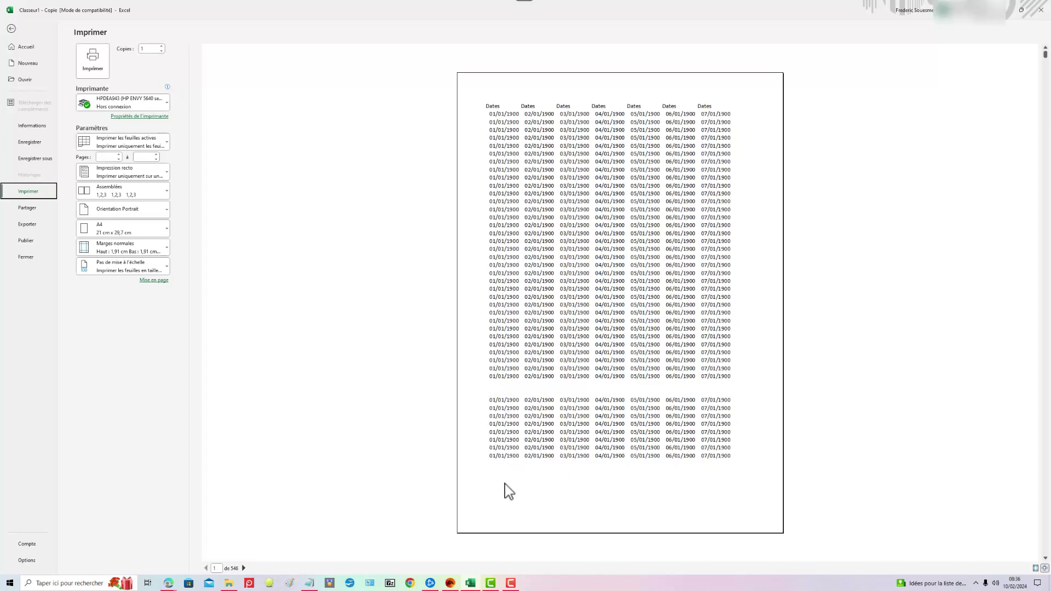
pyautogui.click(244, 569)
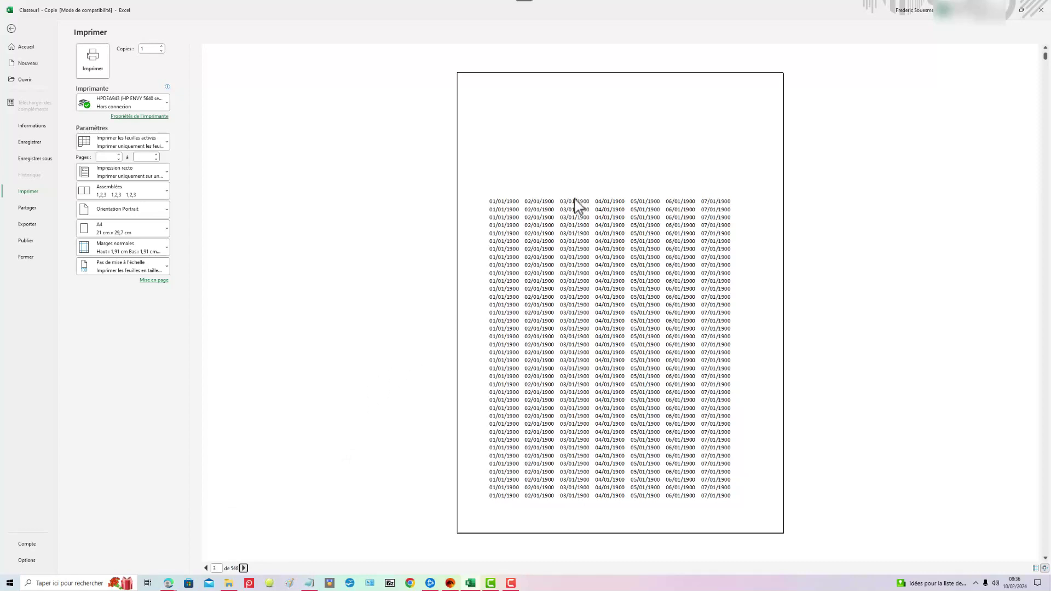
pyautogui.click(12, 30)
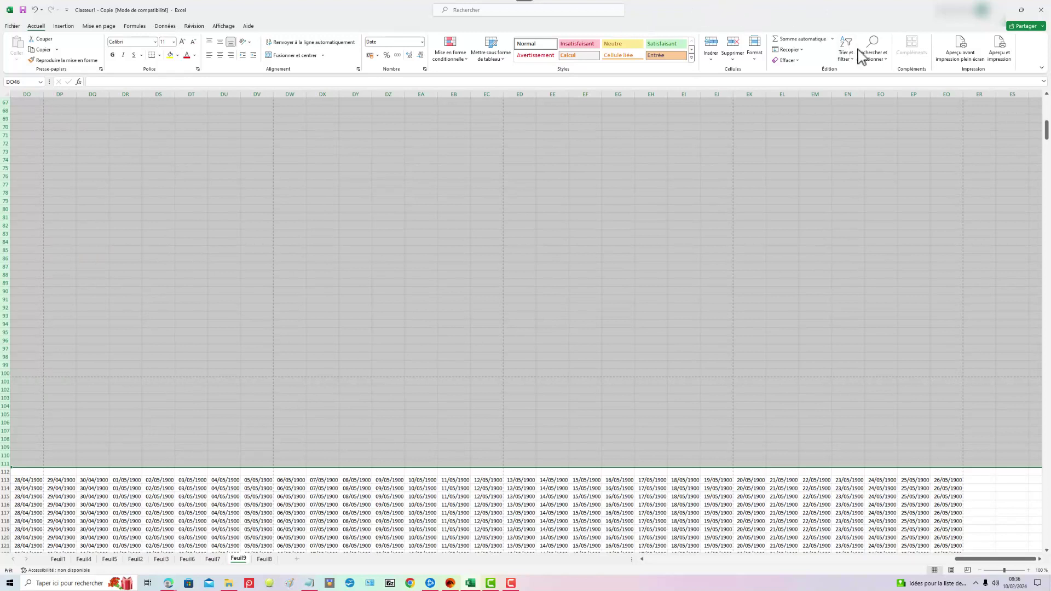
# Select the blank cells (Cellules vides) within the selected rows 46 to 111 and delete their sheet rows
pyautogui.click(885, 59)
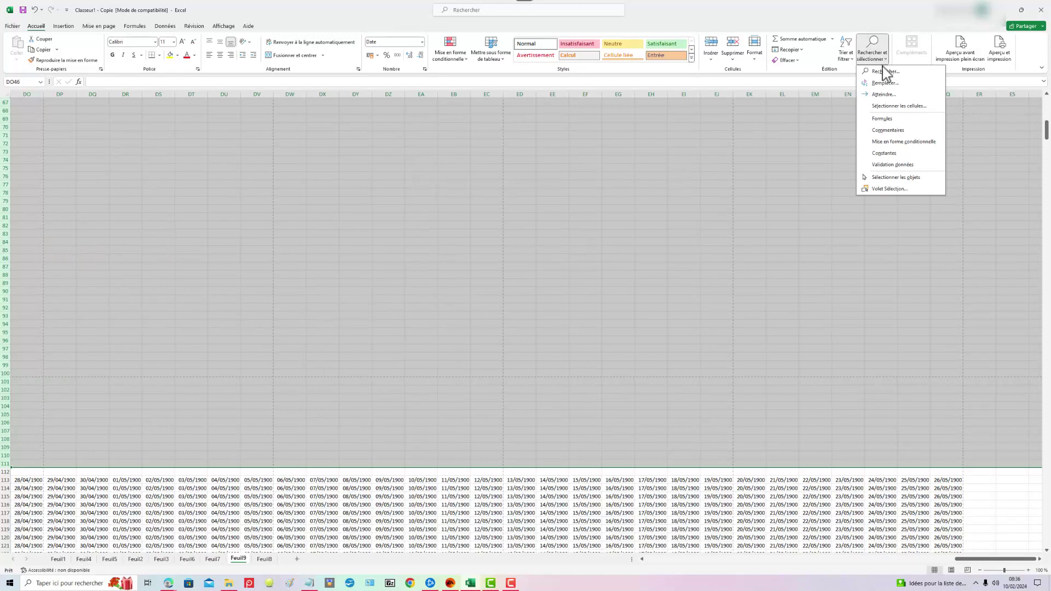
pyautogui.click(909, 106)
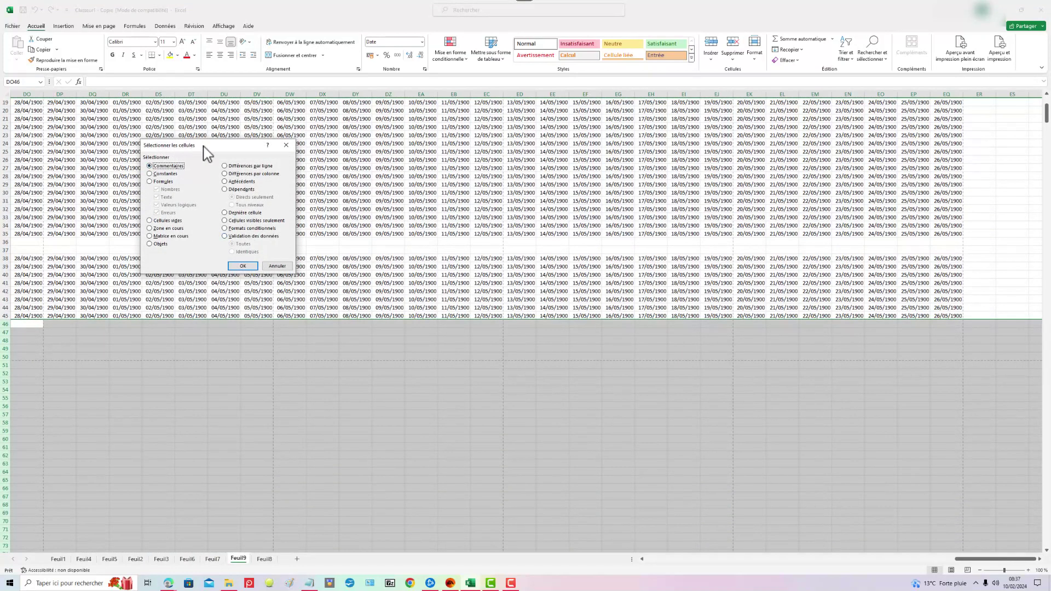
pyautogui.click(151, 221)
pyautogui.click(243, 266)
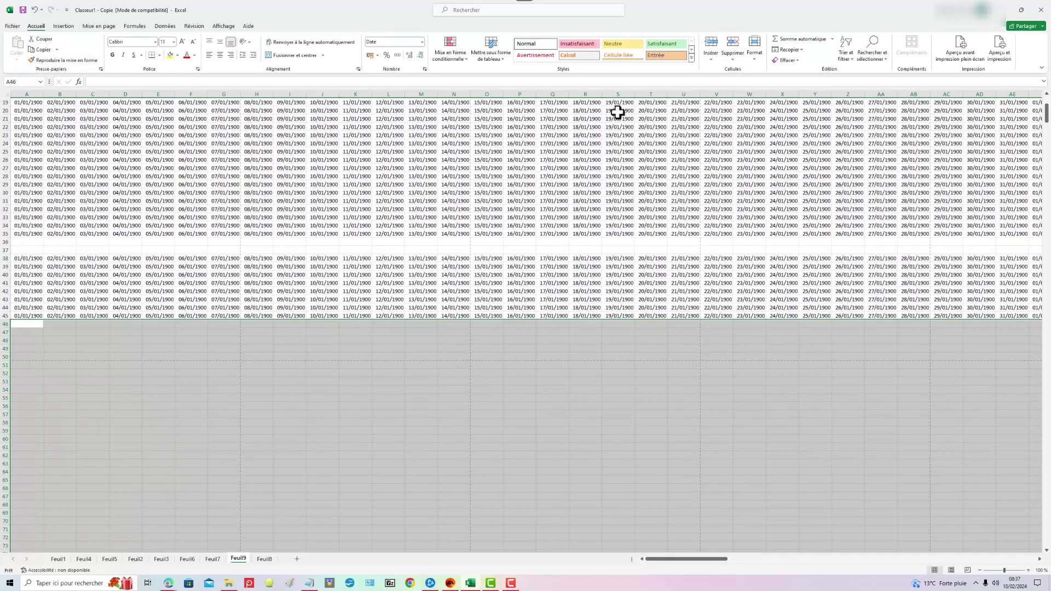
pyautogui.click(733, 57)
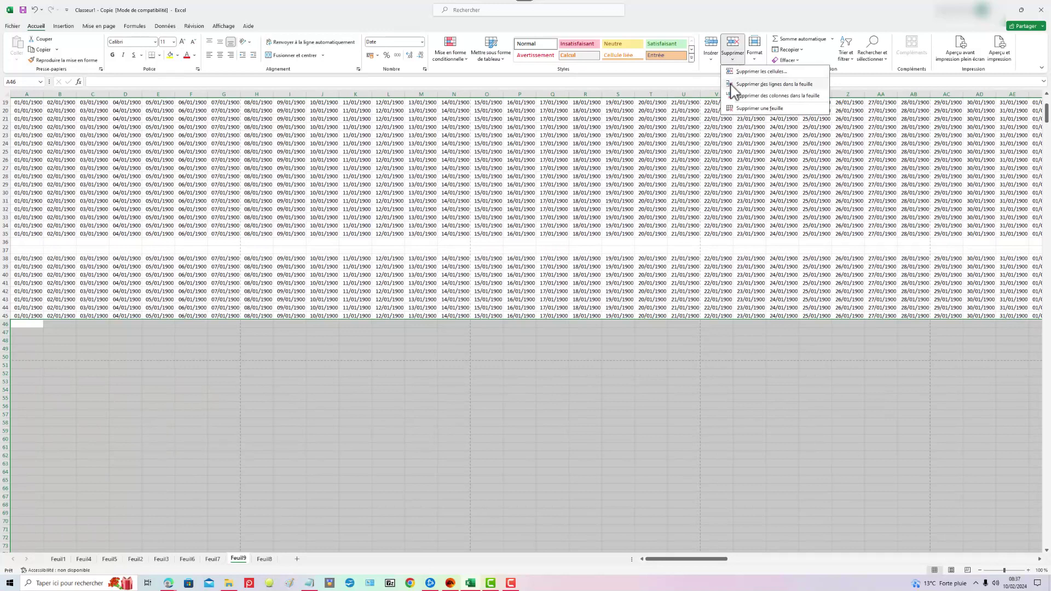
pyautogui.click(775, 83)
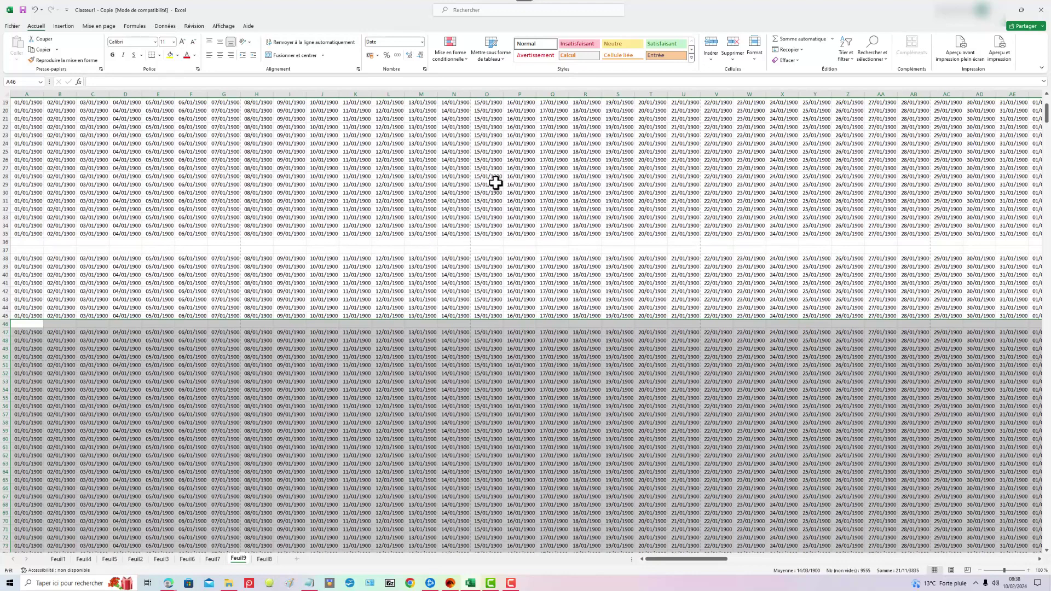
# Select the whole date table from A1 to EQ1198, including the remaining blank rows
pyautogui.click(478, 242)
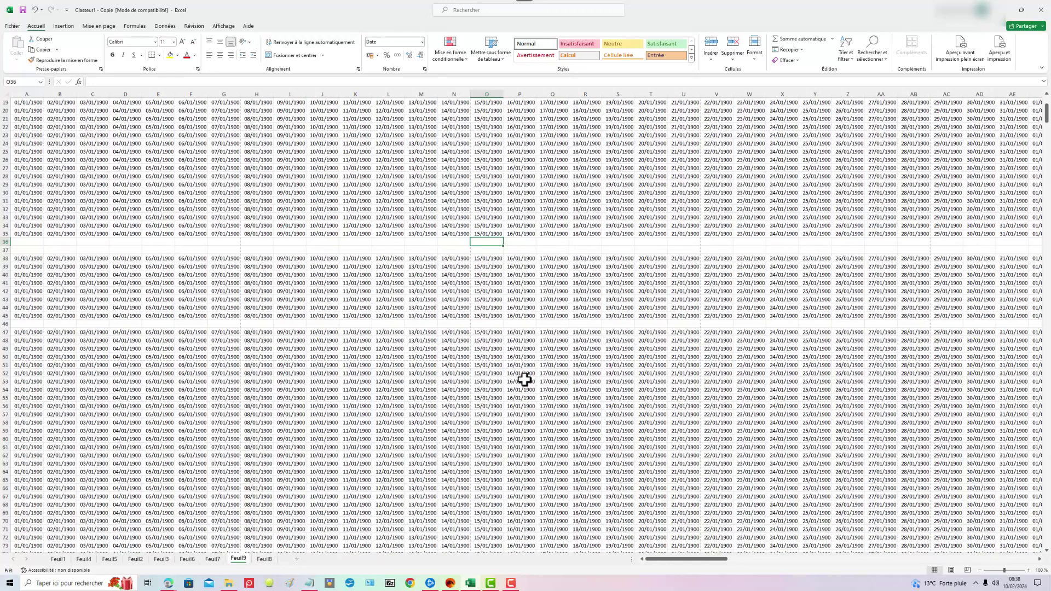
pyautogui.hotkey('ctrl', 'a')
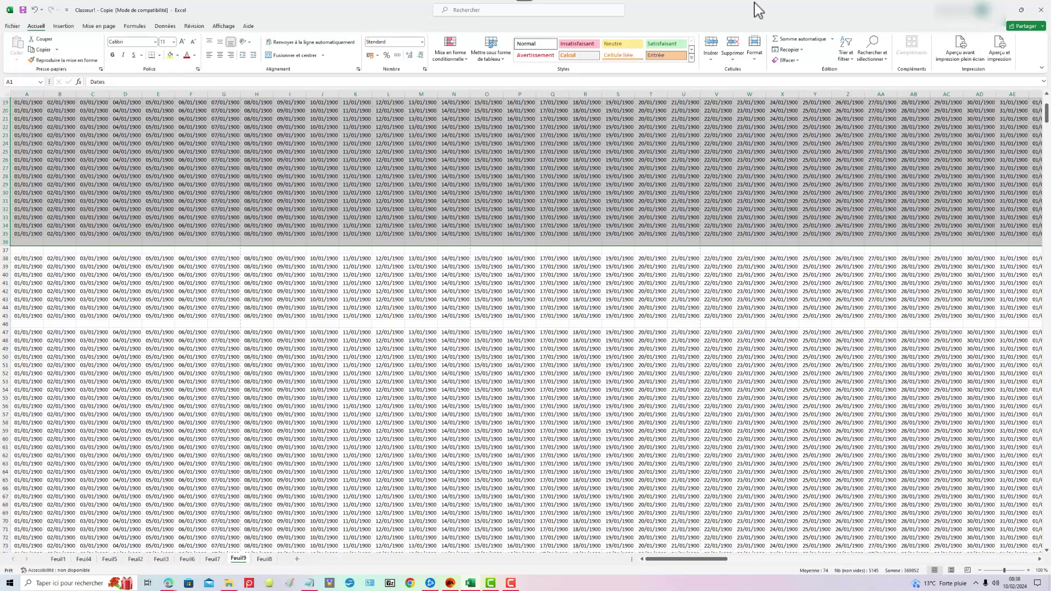
pyautogui.scroll(6, 336, 298)
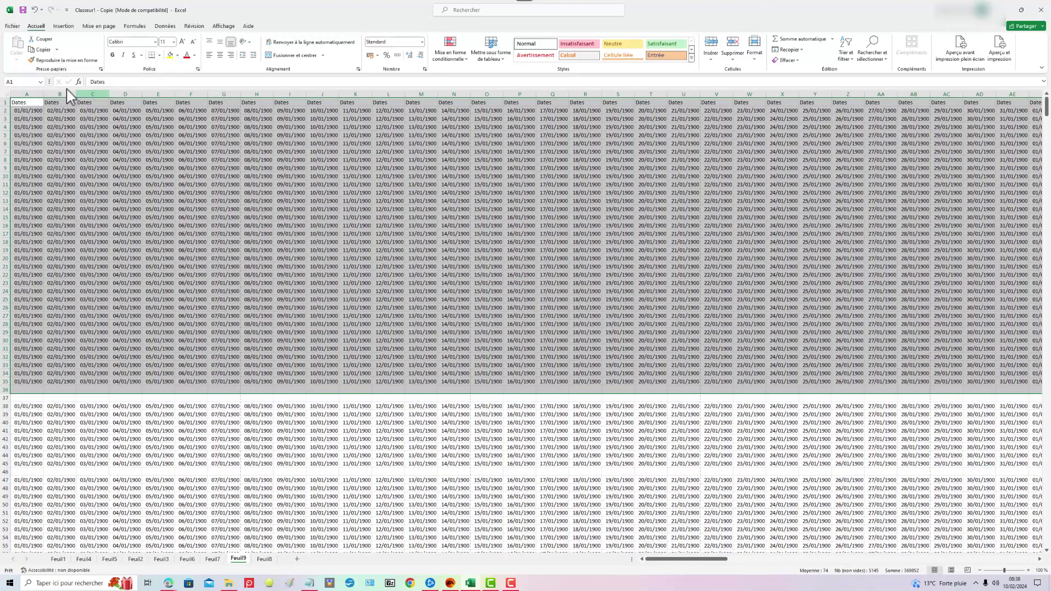
pyautogui.moveTo(20, 103); pyautogui.dragTo(991, 480)
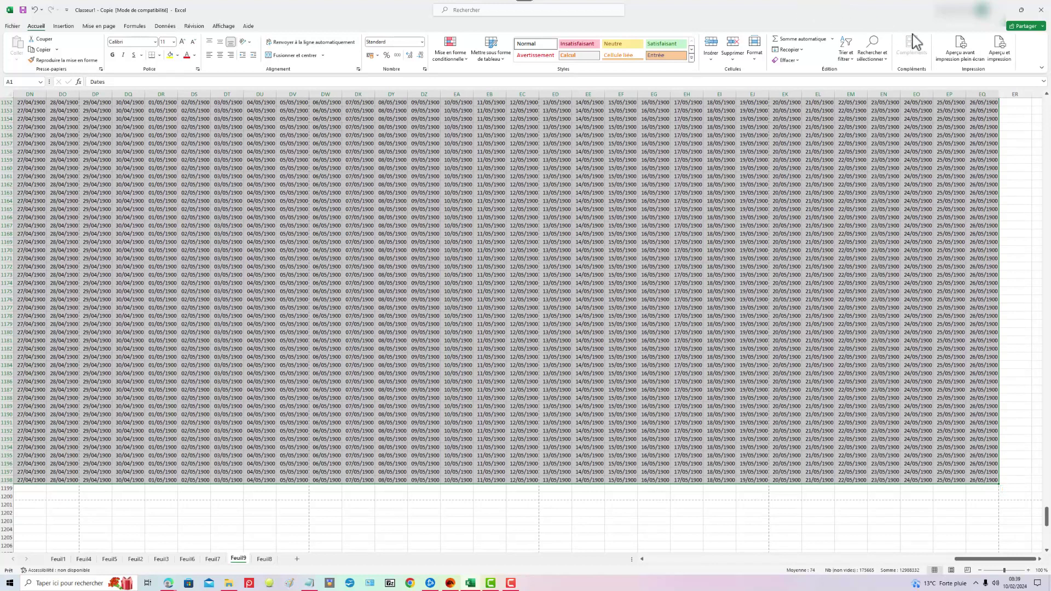
# Select only the blank cells (Cellules vides) in the whole table and delete their sheet rows
pyautogui.click(869, 61)
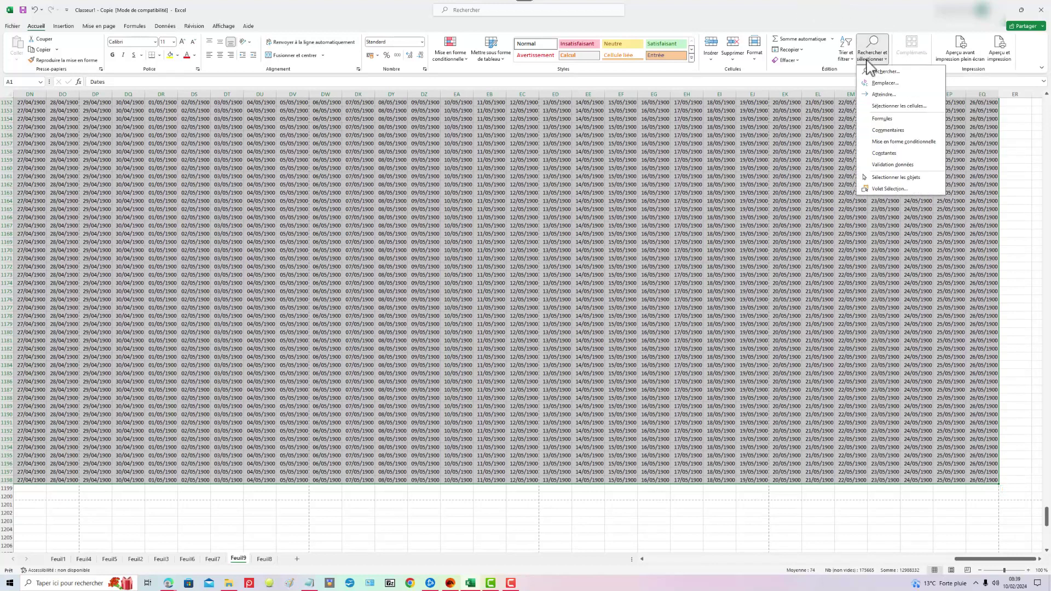
pyautogui.click(882, 107)
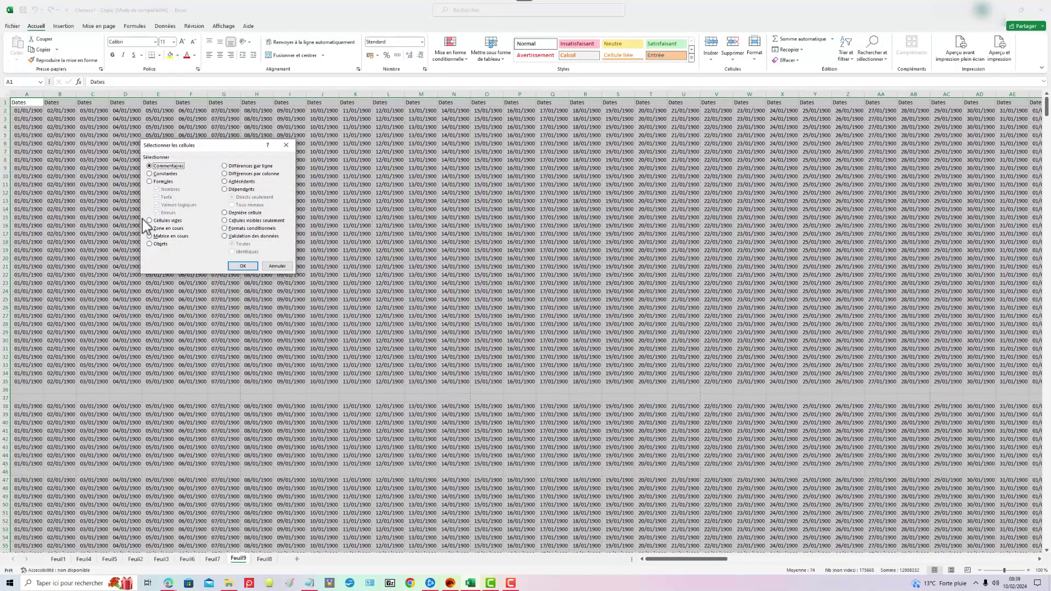
pyautogui.click(150, 220)
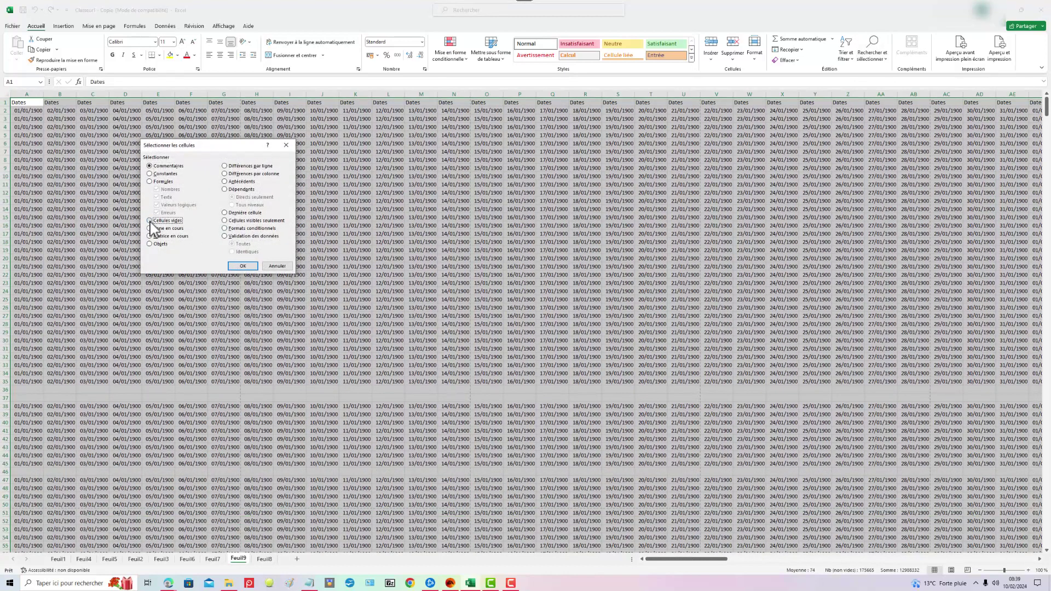
pyautogui.click(254, 266)
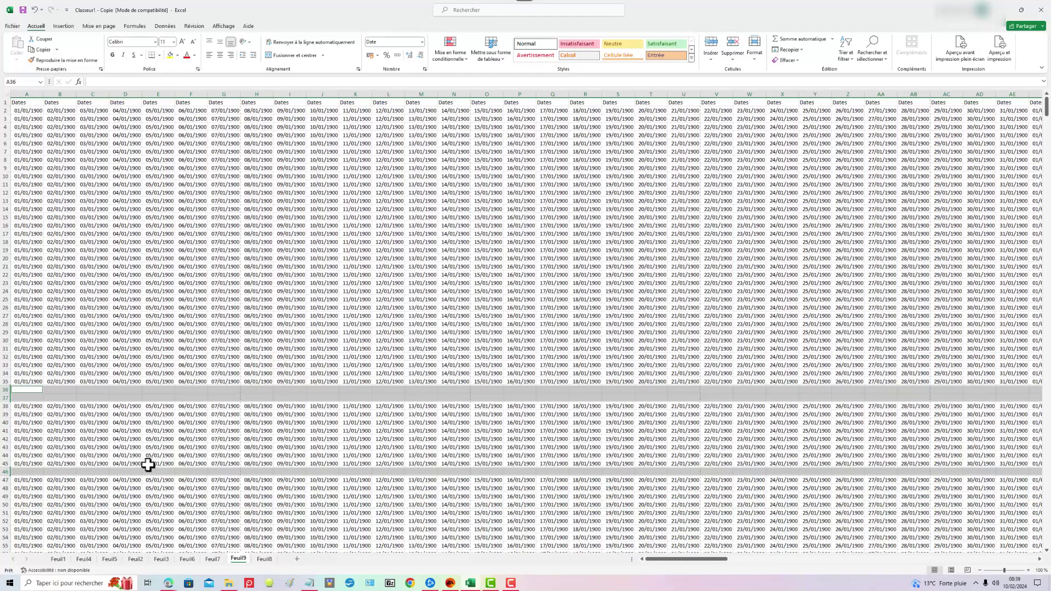
pyautogui.click(733, 59)
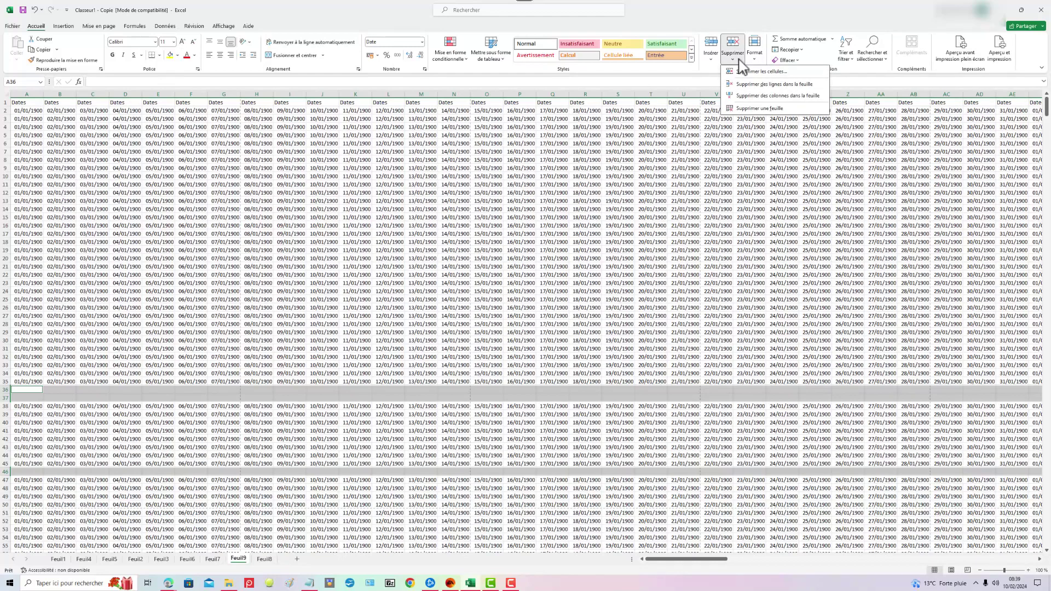
pyautogui.click(747, 86)
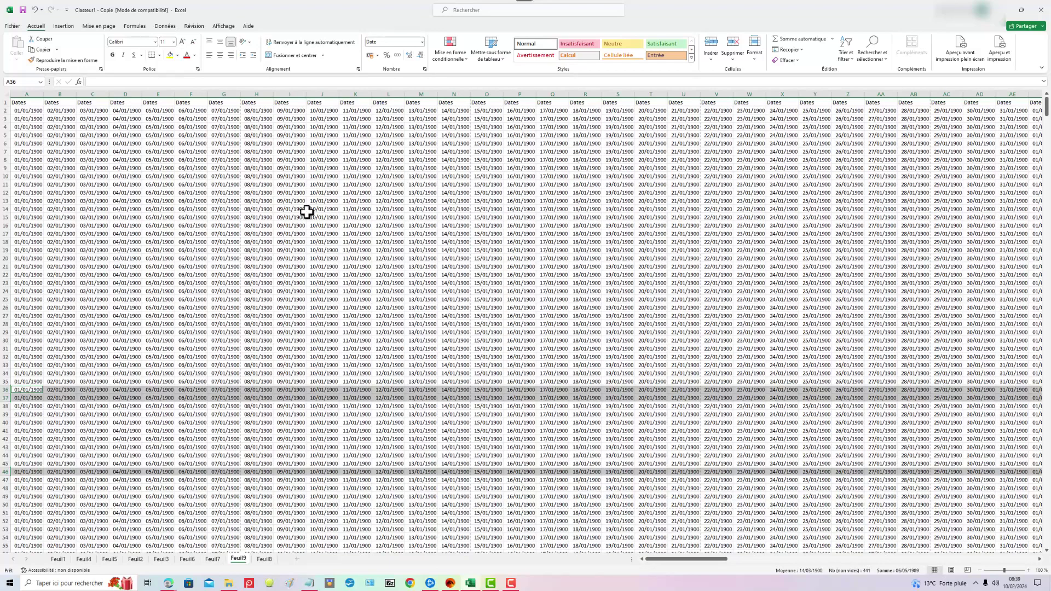
# Open the print preview of the date table and examine its first page for gaps
pyautogui.click(13, 28)
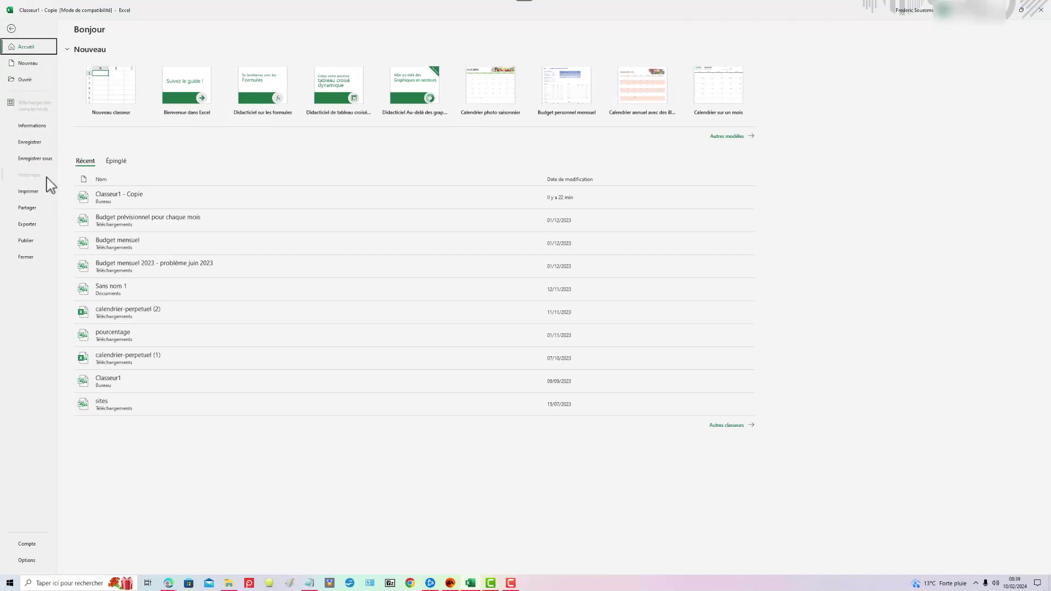
pyautogui.click(33, 191)
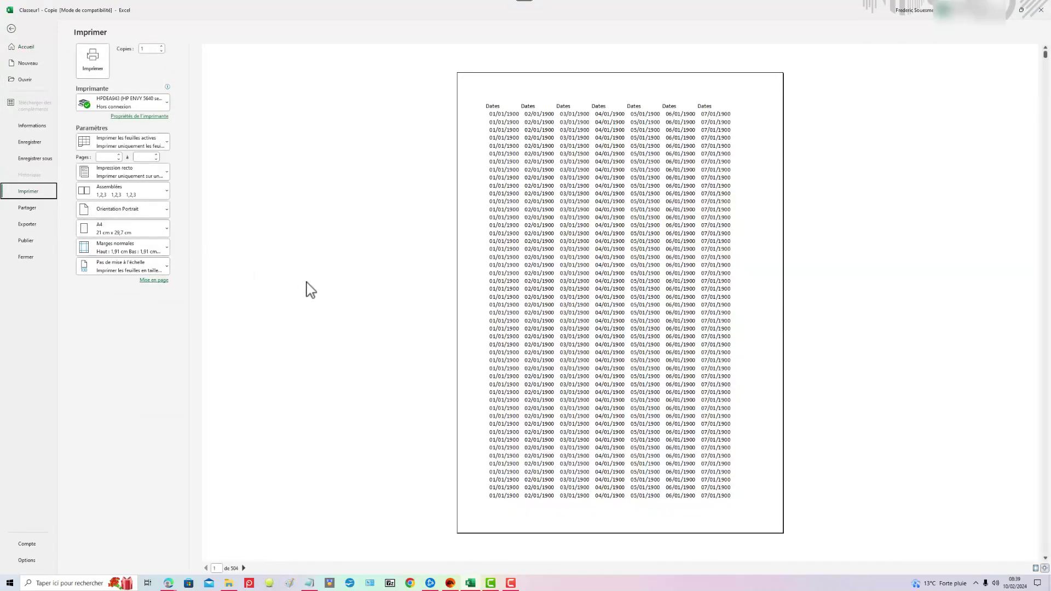